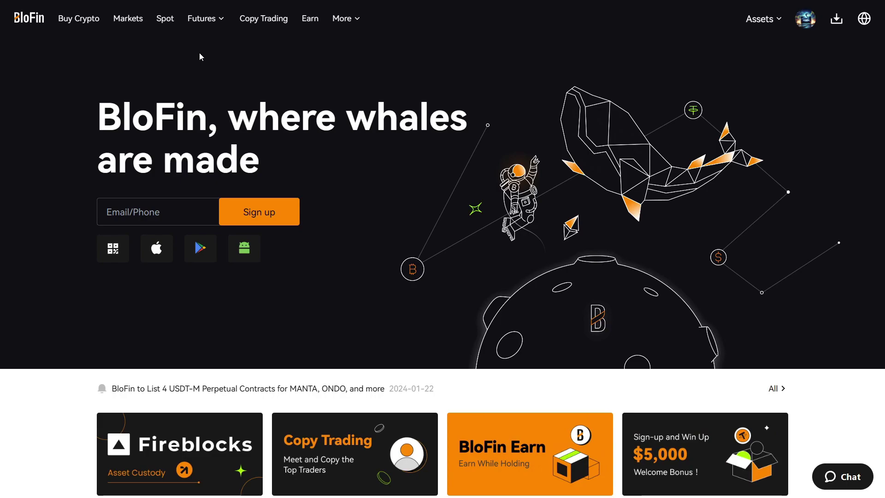
Step: Select and then deselect the word BloFin in the home page headline, twice
drag(92, 117, 212, 119)
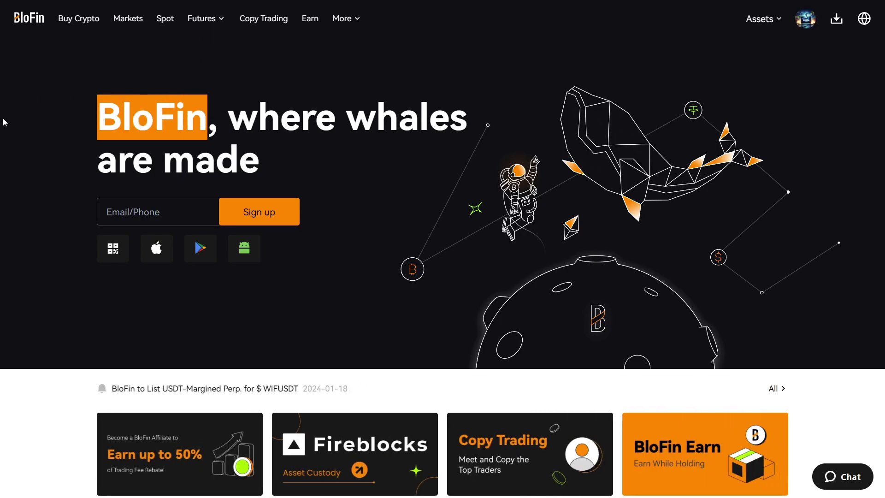
click(93, 154)
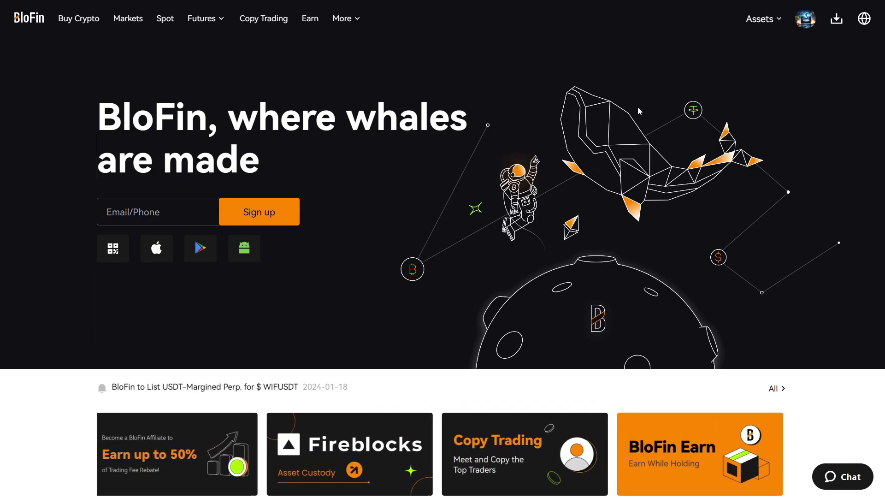
drag(93, 121, 208, 121)
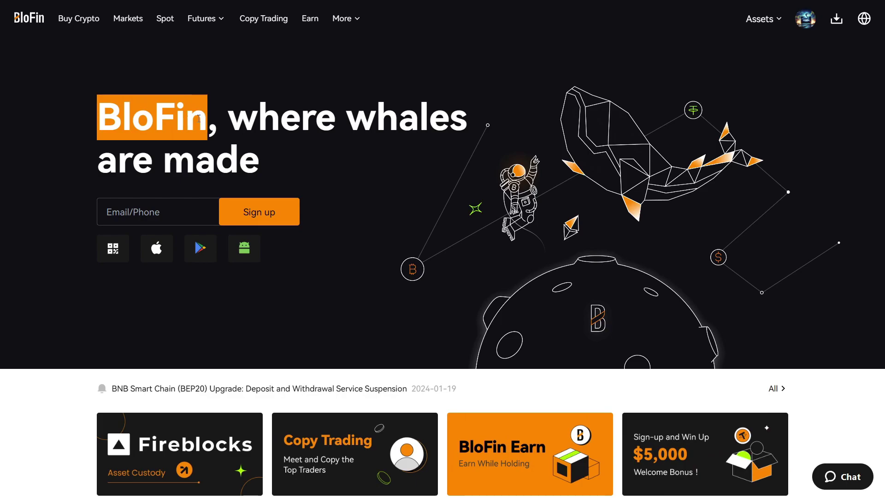
click(405, 157)
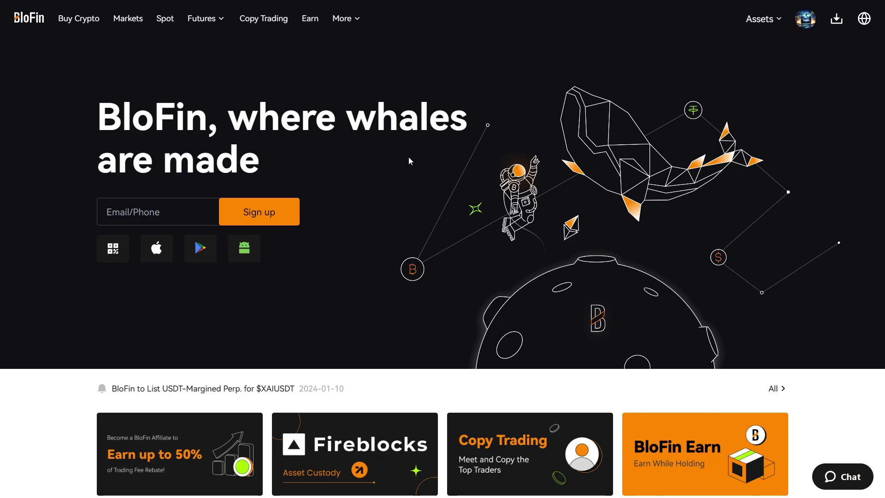
Step: Open the Assets dropdown menu in the top navigation
mouse_move(419, 3)
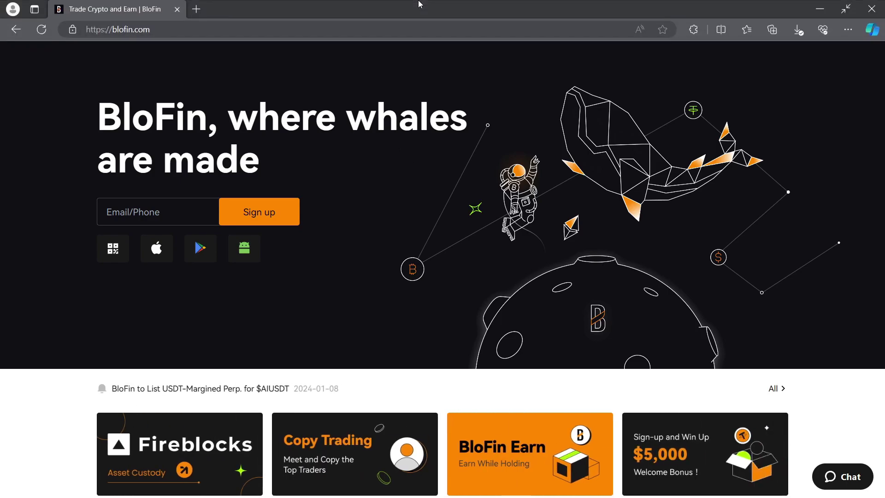
scroll(451, 148, down, 2)
scroll(452, 148, up, 2)
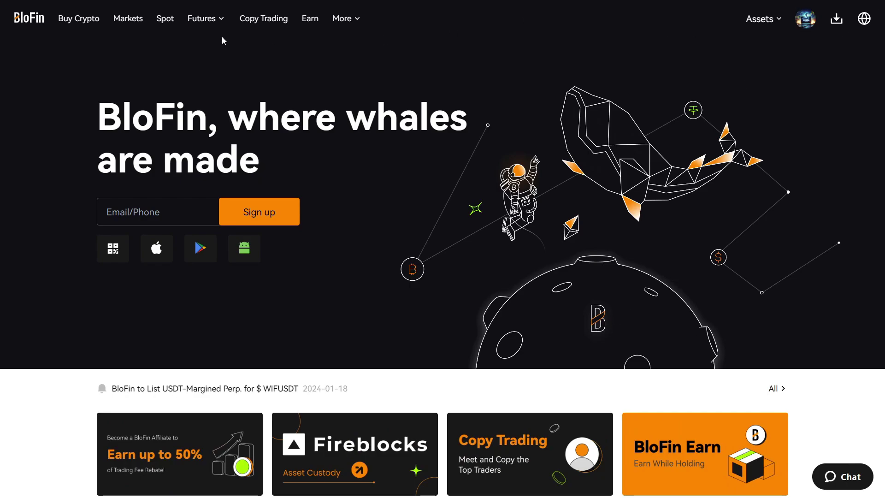
mouse_move(783, 1)
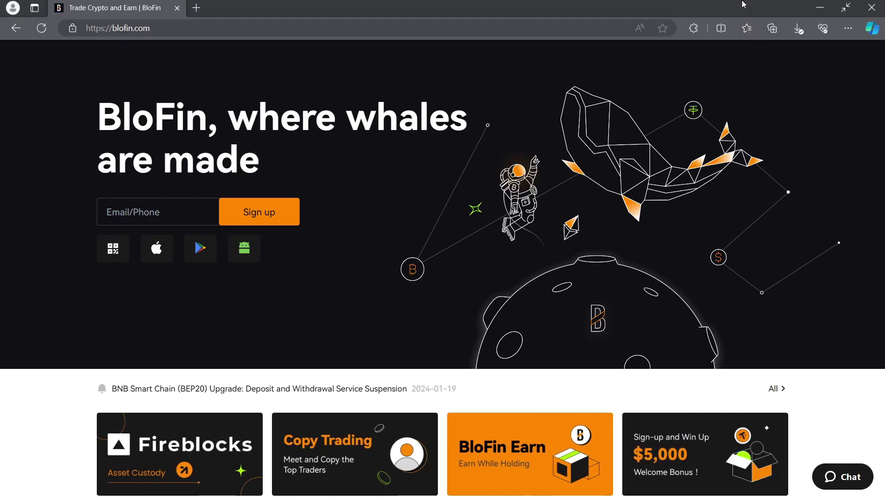
mouse_move(781, 25)
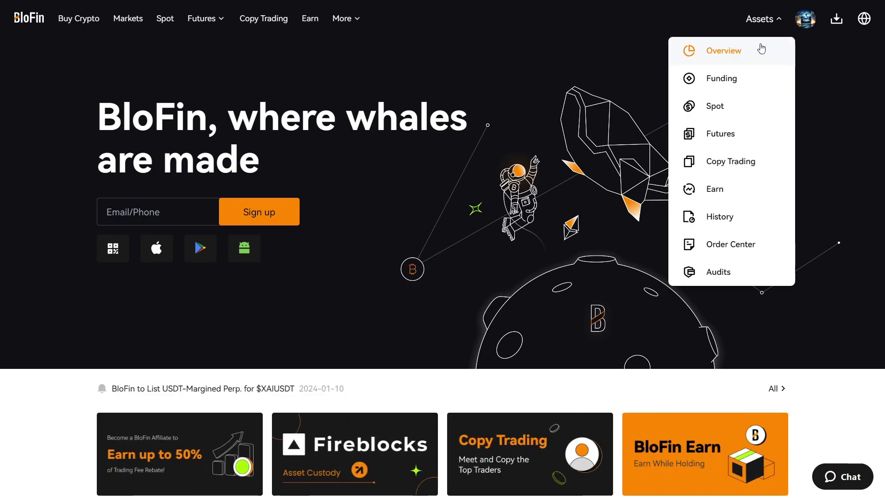
Step: Go from Assets > Funding to the Futures Account, showing 49.61 USDT, and start a USDT deposit
click(735, 82)
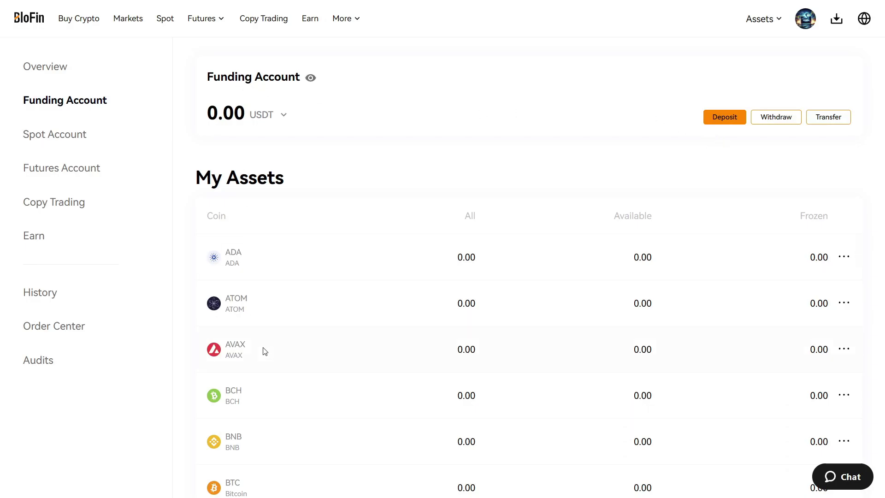
scroll(295, 357, down, 5)
scroll(337, 368, up, 5)
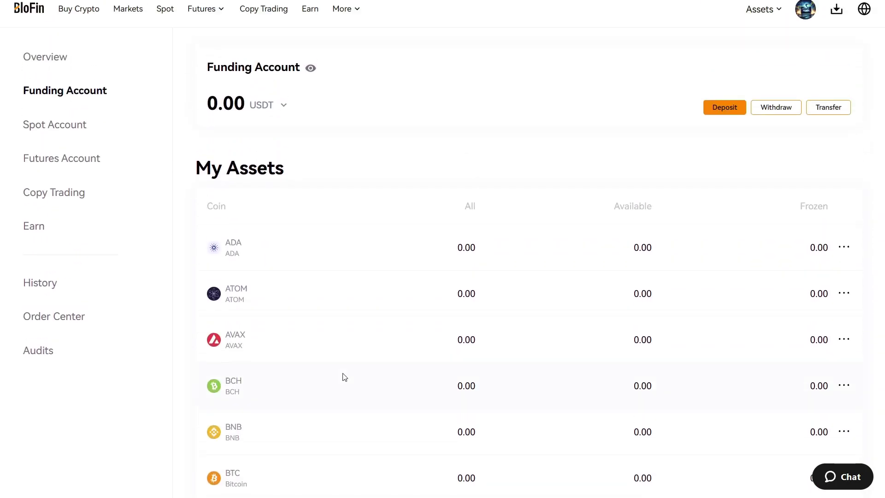
click(51, 173)
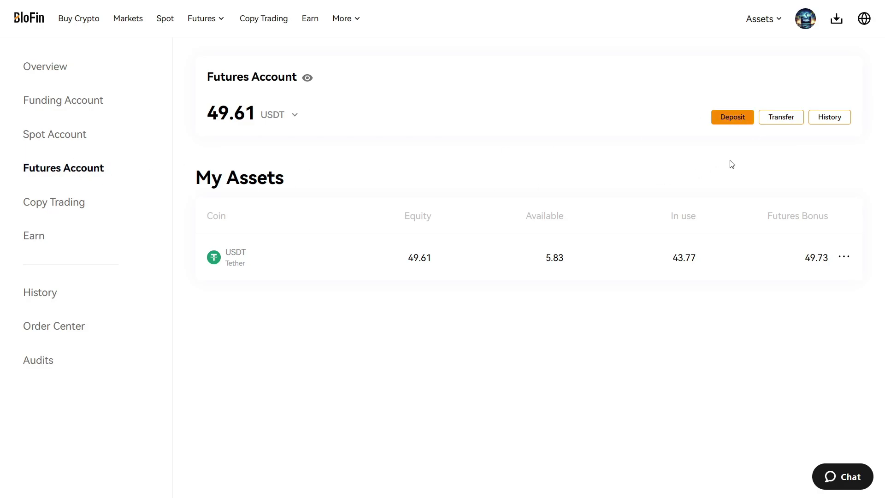
click(728, 121)
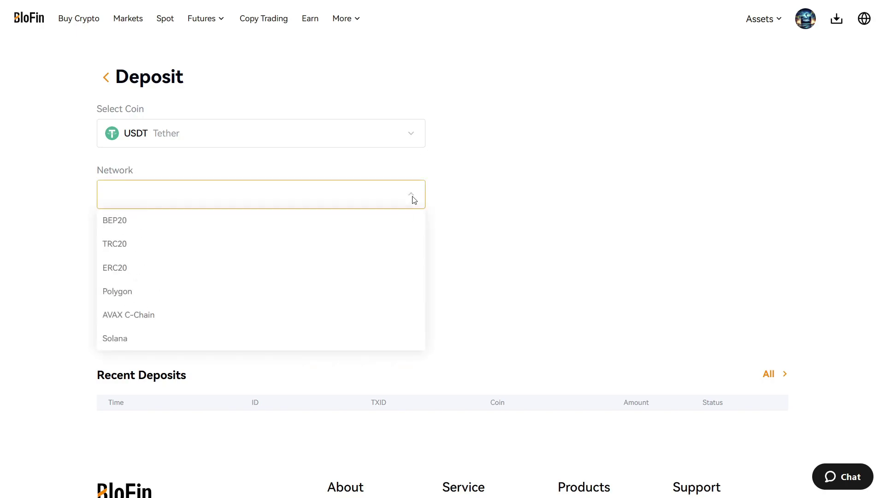
click(129, 227)
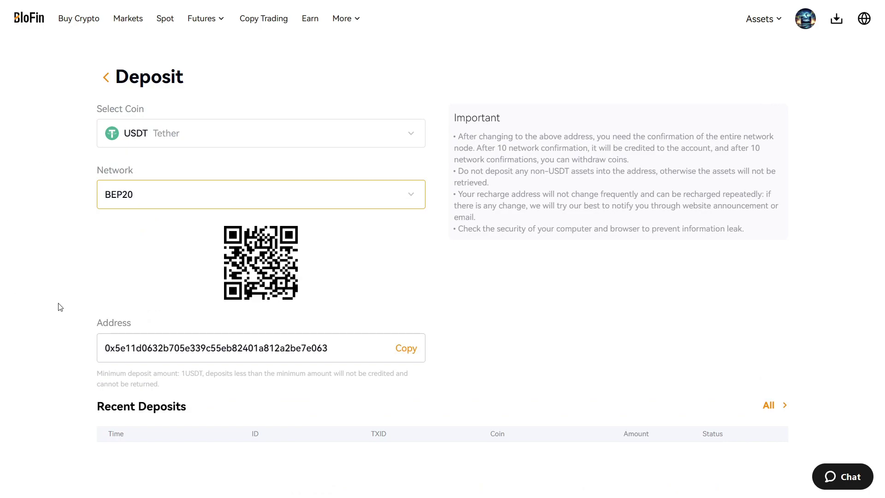
scroll(343, 358, down, 2)
click(398, 274)
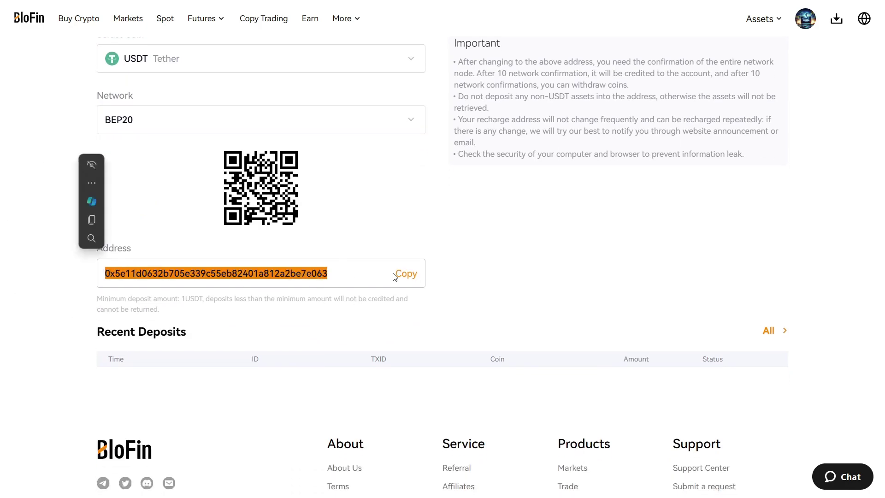
scroll(413, 275, up, 2)
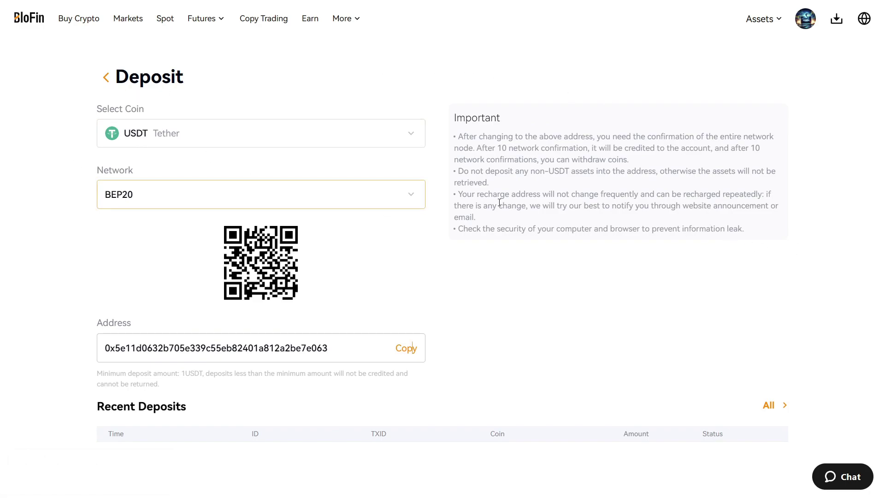
click(411, 199)
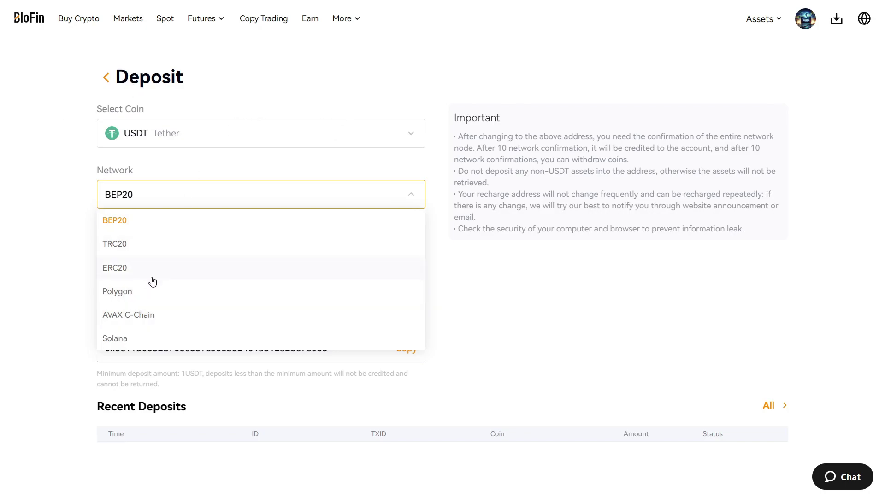
click(146, 340)
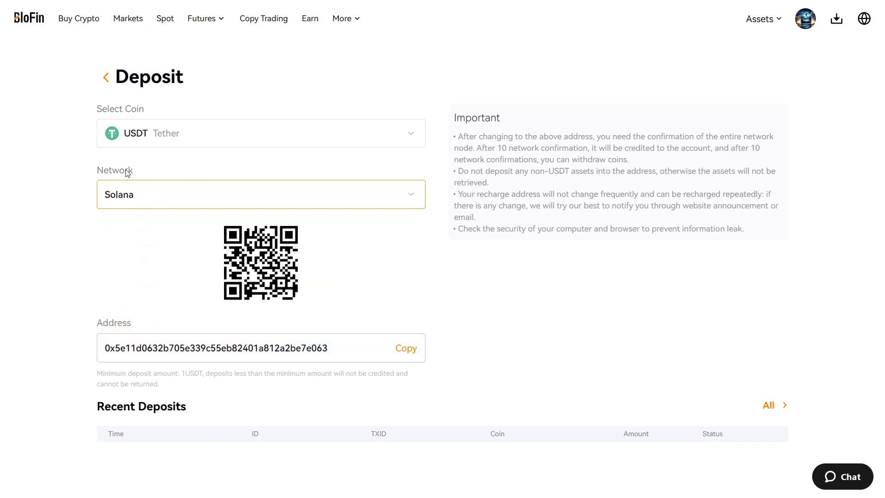
click(413, 198)
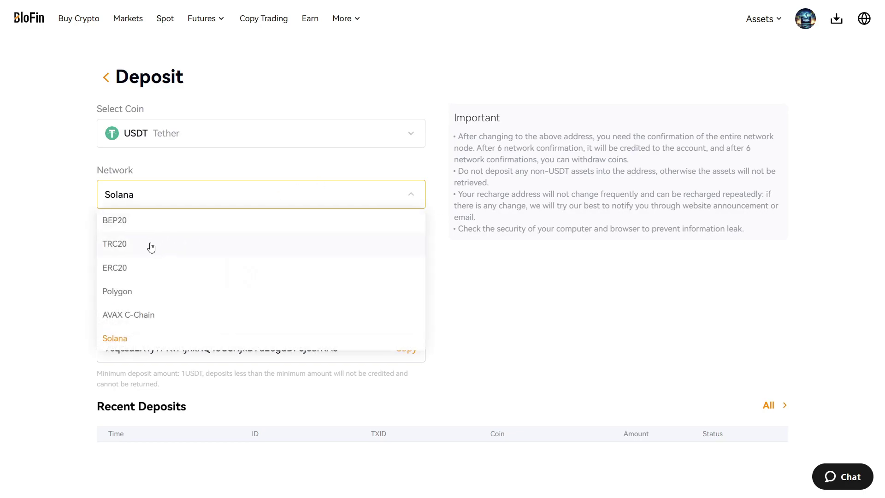
click(150, 243)
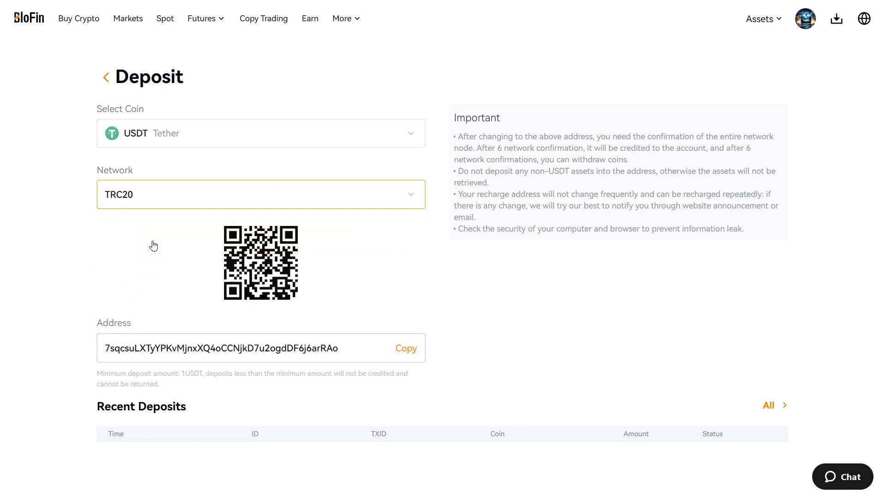
click(405, 352)
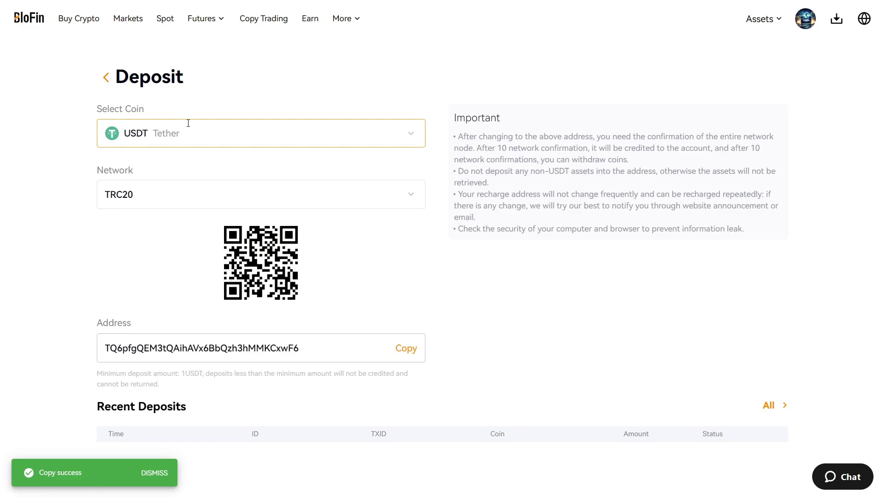
click(413, 134)
scroll(202, 245, down, 1)
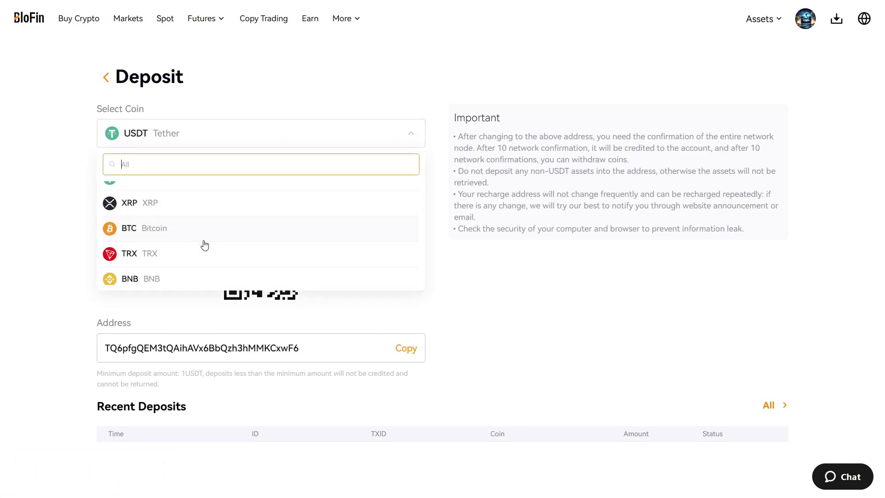
scroll(205, 240, up, 1)
click(151, 196)
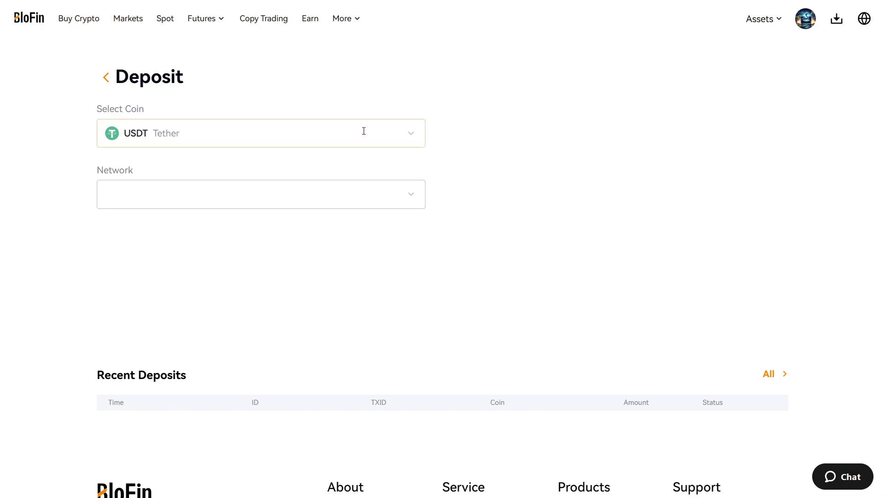
Step: Open the Futures trading page and stretch the chart's time axis to widen the candles
mouse_move(222, 26)
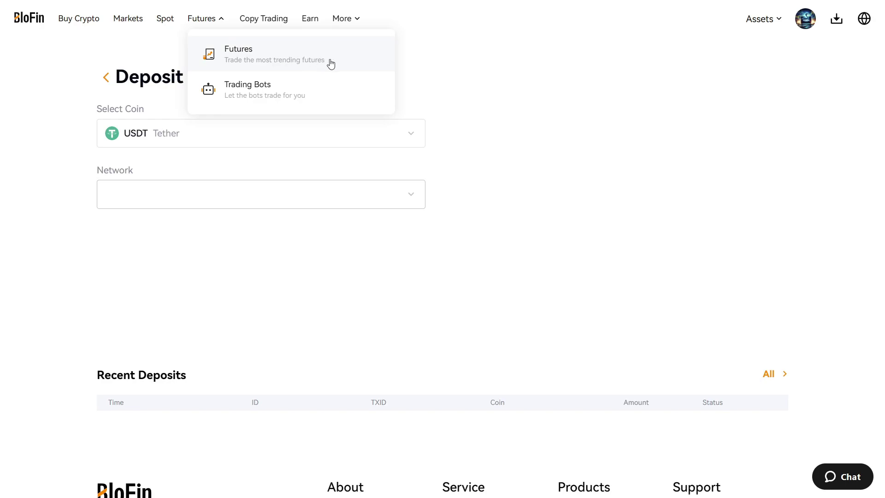
click(283, 57)
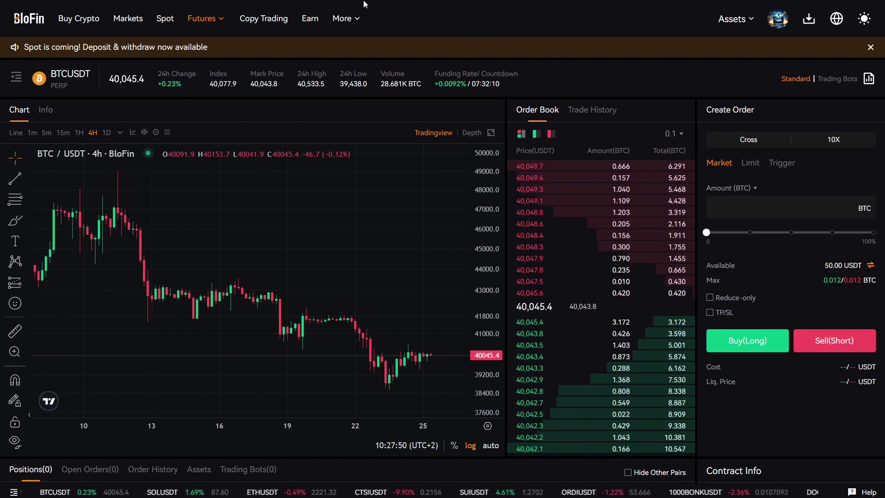
scroll(532, 83, down, 2)
drag(403, 227, 352, 204)
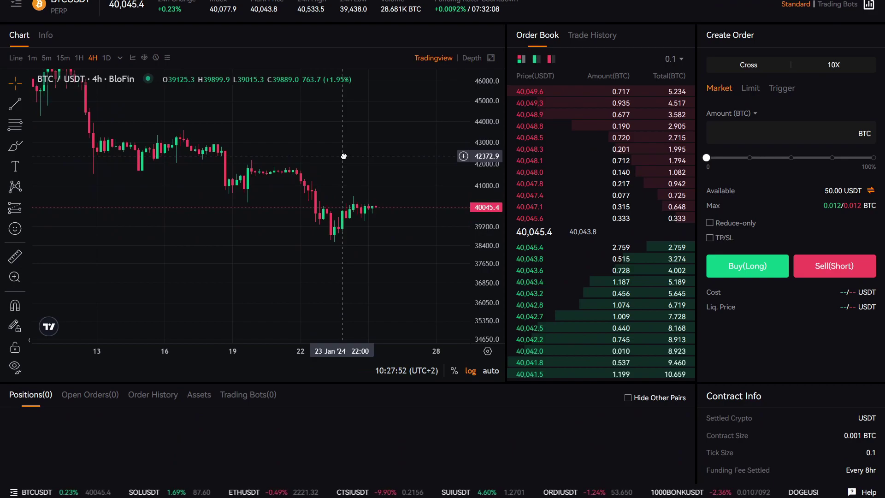
drag(469, 358, 494, 438)
scroll(493, 438, up, 2)
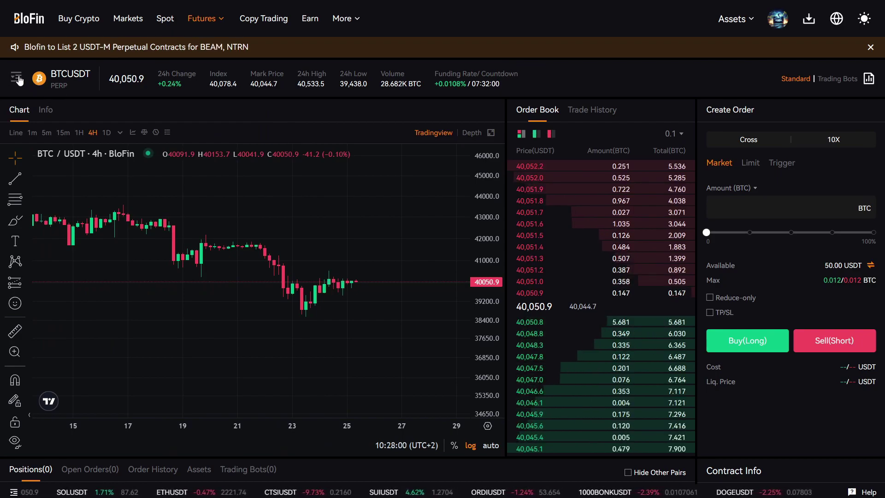
Step: Search 'sol' in the contract list and switch the pair from BTCUSDT to SOLUSDT
click(36, 83)
scroll(55, 244, down, 3)
scroll(65, 193, up, 3)
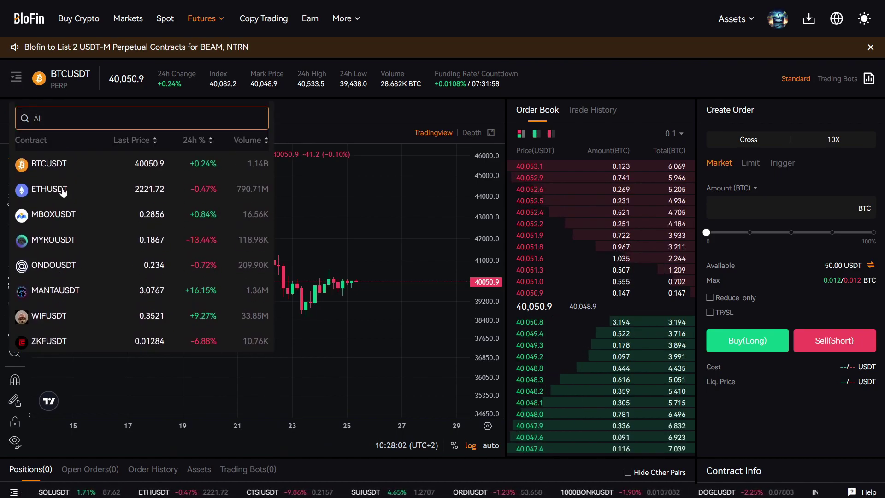
text(sol)
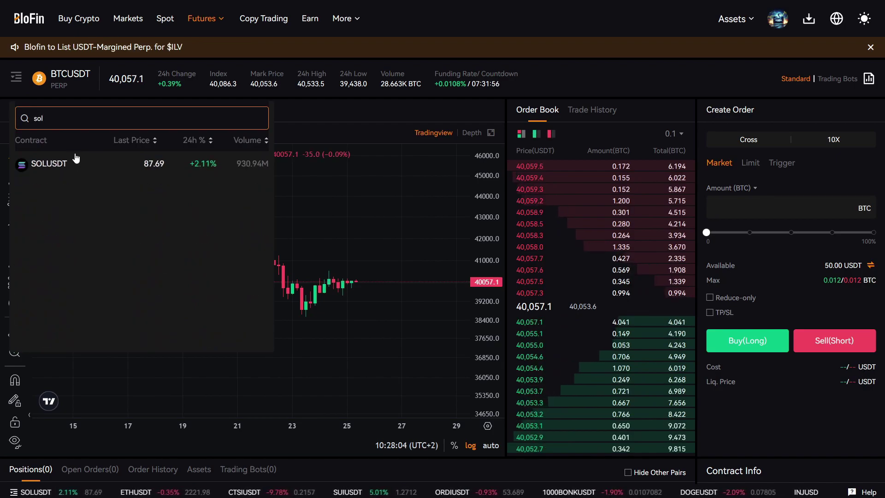
click(68, 163)
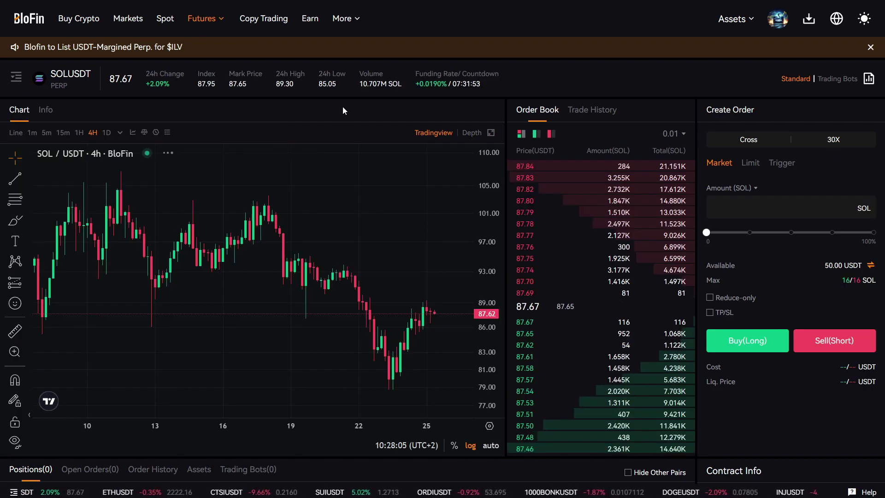
scroll(417, 211, down, 2)
scroll(417, 211, down, 4)
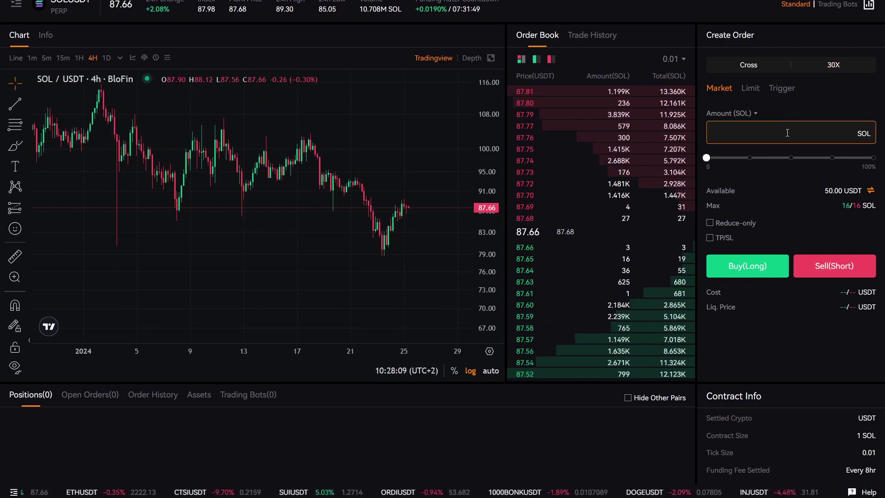
scroll(762, 66, up, 2)
scroll(764, 67, down, 2)
Step: Try stepping SOLUSDT leverage from 1X up to 10X, then close the dialog without saving
click(831, 66)
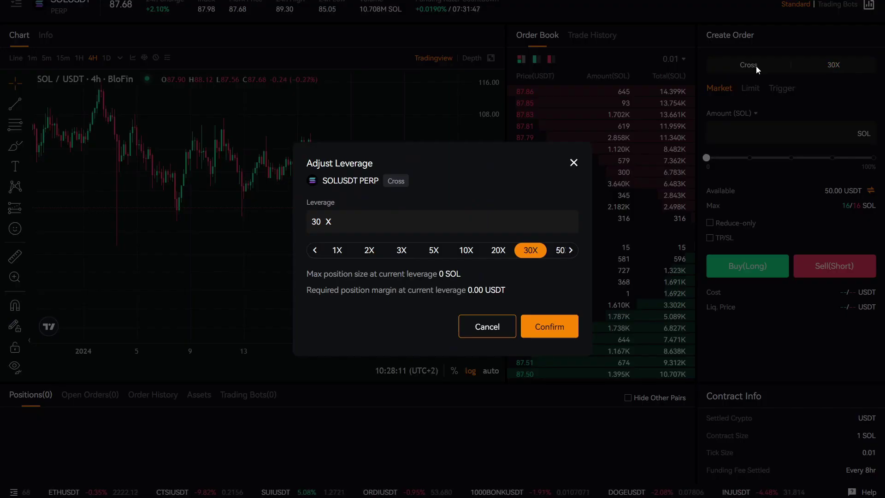
click(333, 253)
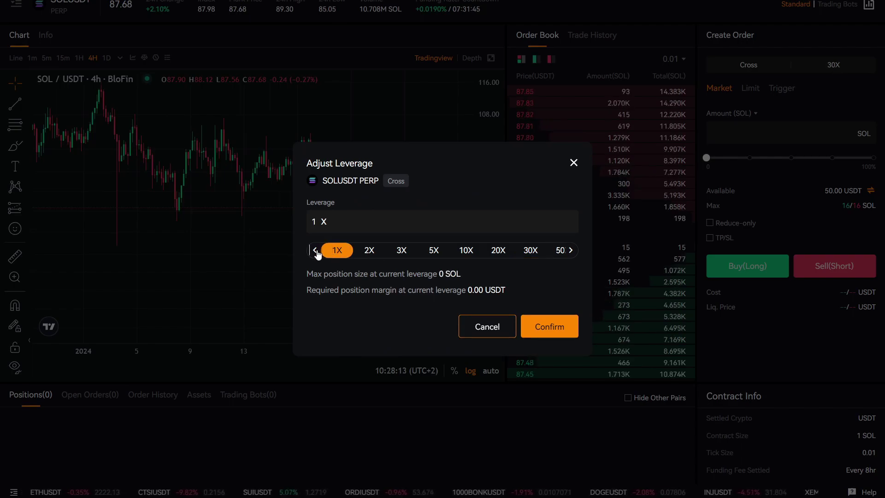
click(367, 252)
click(402, 250)
click(434, 250)
click(465, 250)
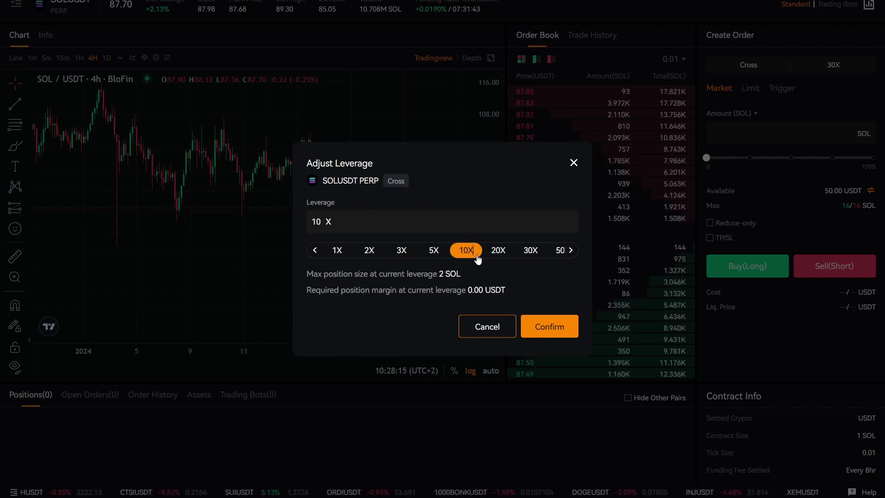
click(574, 162)
scroll(846, 143, up, 2)
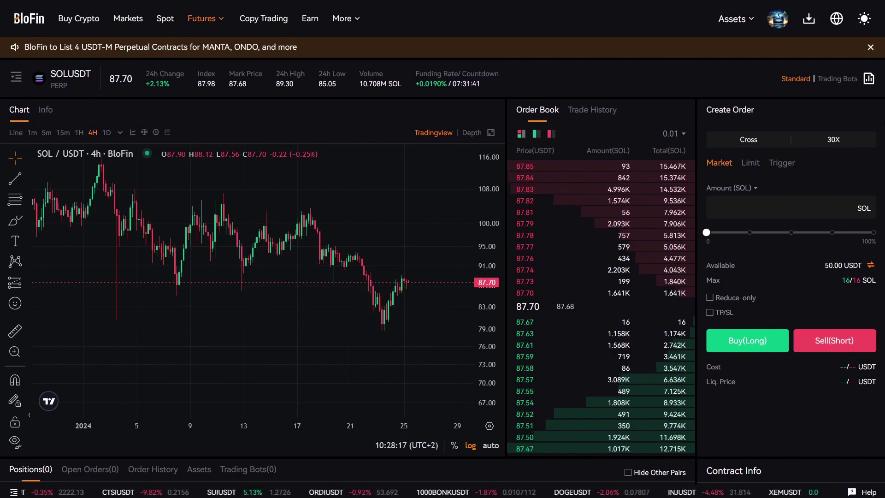
Step: Choose 10X in Adjust Leverage and confirm, making the maximum position 5 SOL
click(847, 143)
click(573, 163)
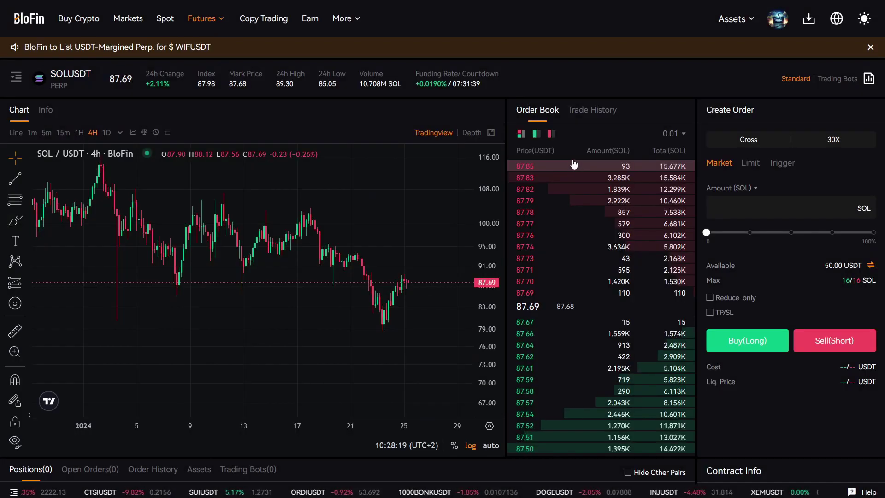
scroll(437, 285, up, 2)
click(844, 143)
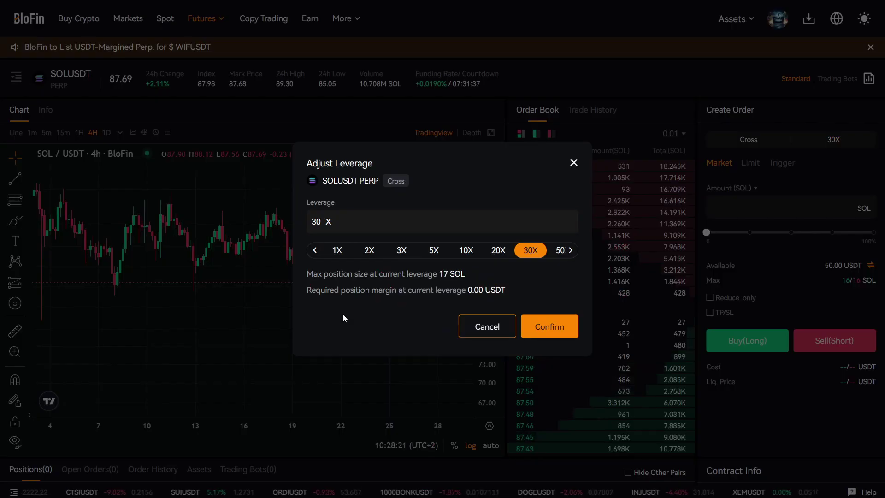
click(463, 250)
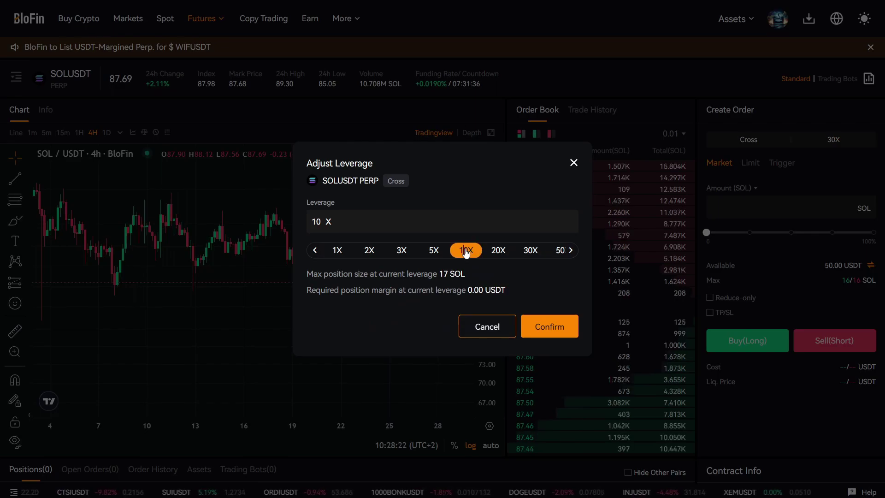
click(540, 328)
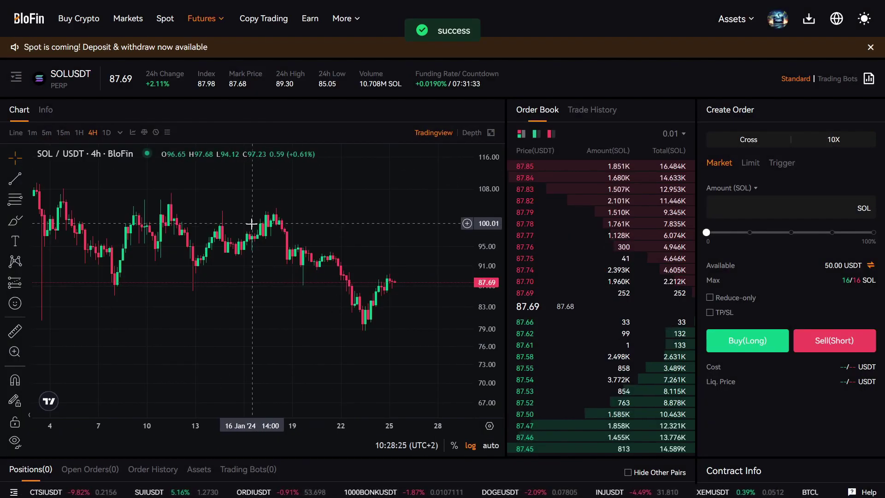
Step: Set the order amount to 100% of available balance and reopen Adjust Leverage at 10X
click(874, 232)
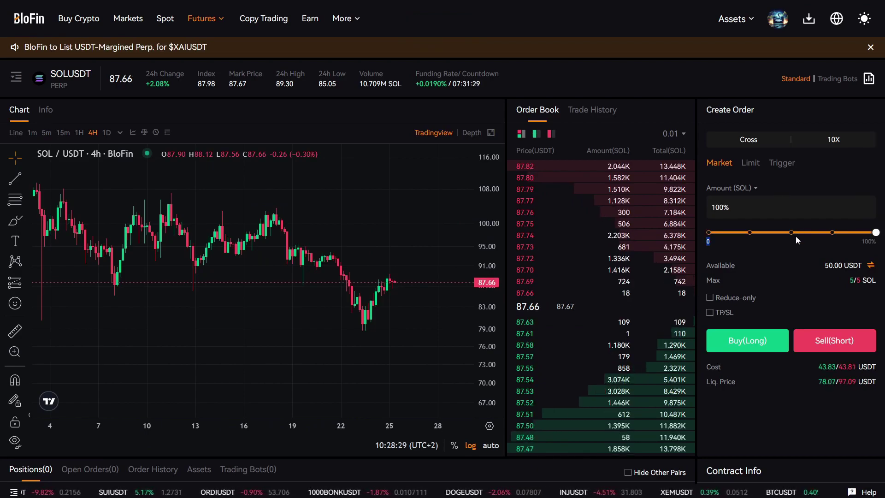
drag(823, 265, 860, 280)
click(850, 280)
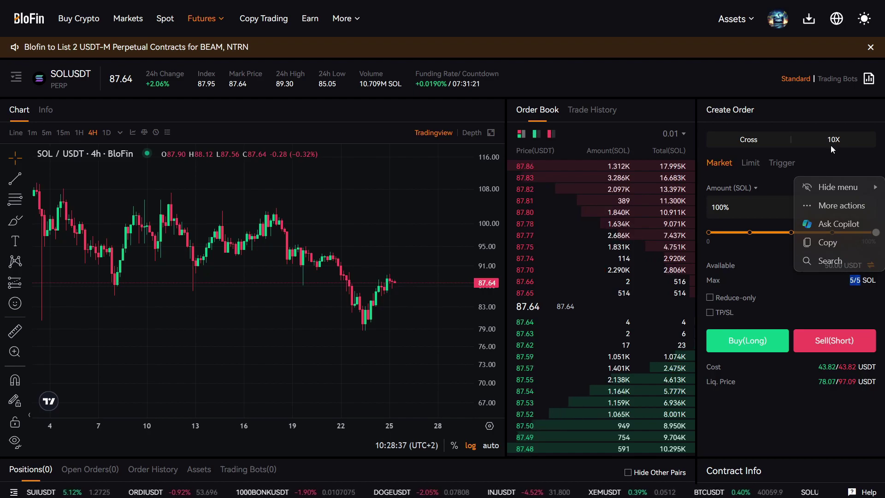
click(765, 187)
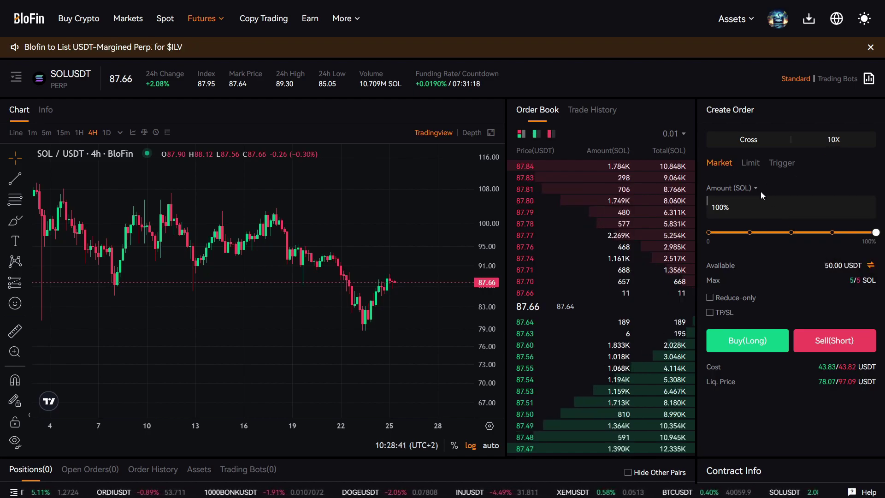
double_click(852, 280)
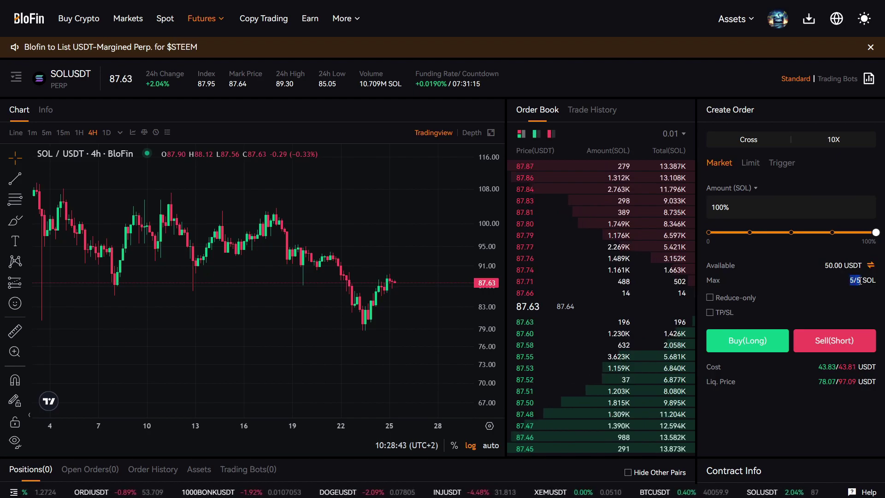
click(846, 137)
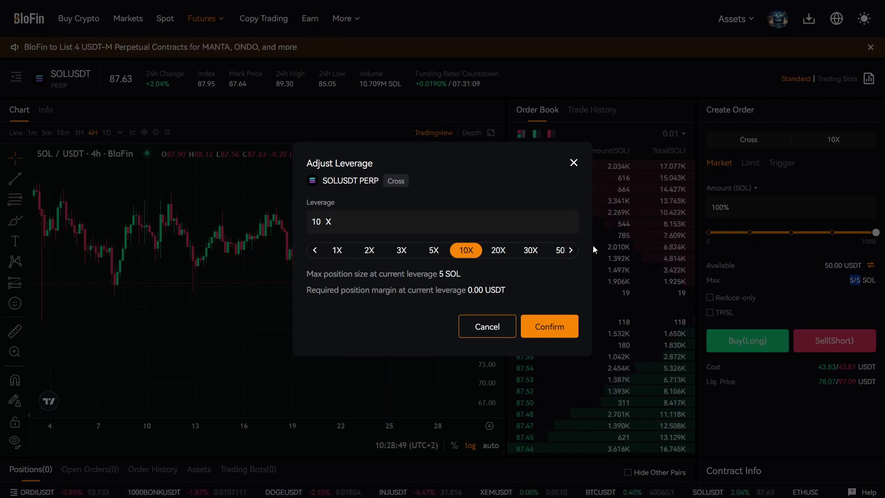
Step: Raise SOLUSDT leverage to 50X cross, lifting the maximum position to 27 SOL
click(571, 251)
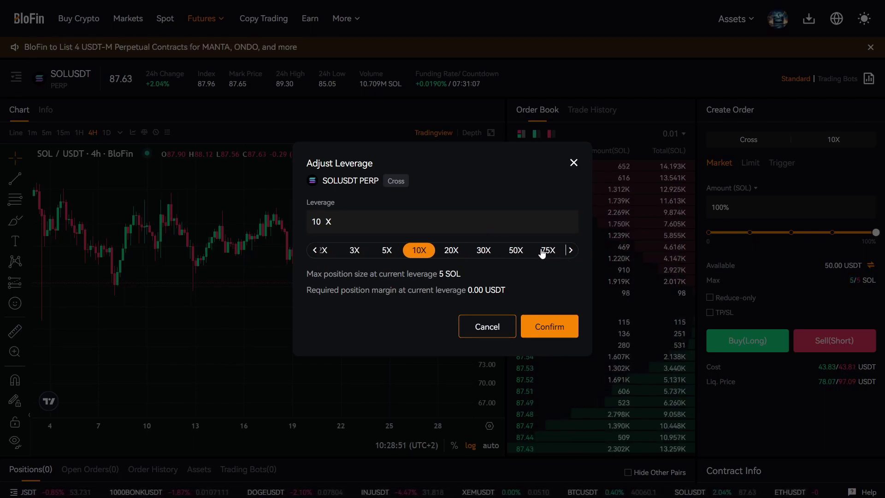
click(515, 250)
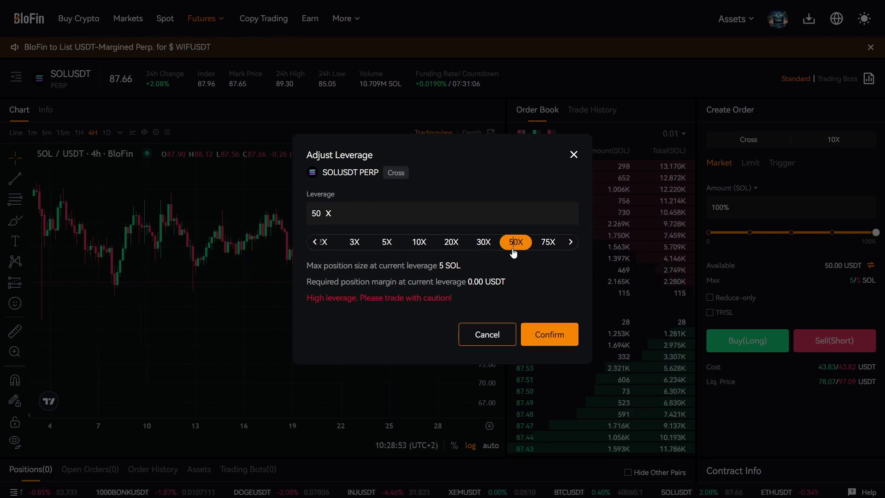
click(547, 345)
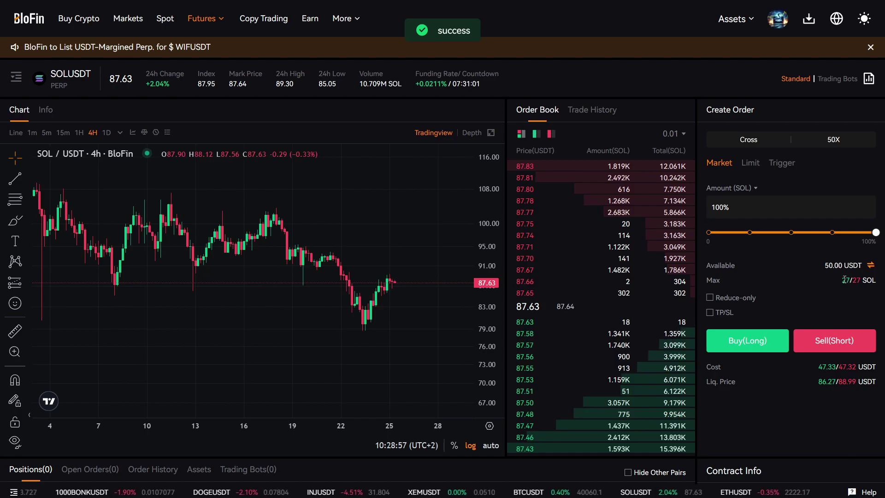
drag(822, 264, 839, 265)
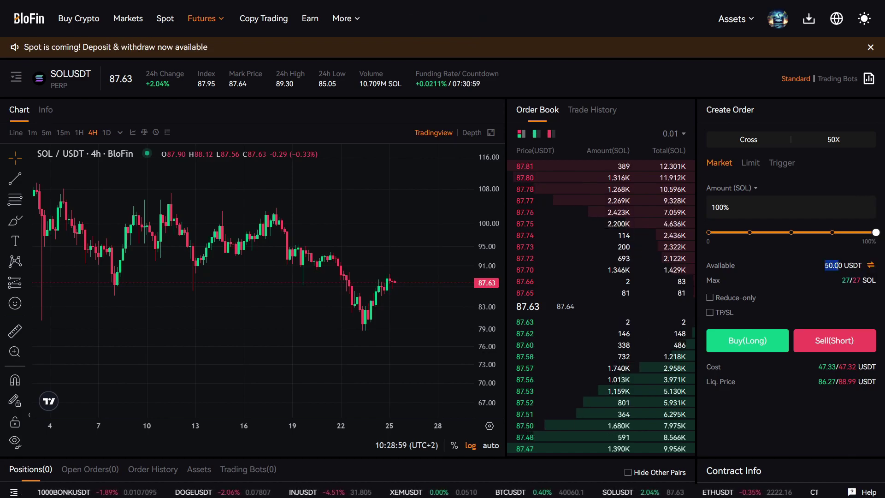
Step: Switch the SOL chart to 1-hour candles
scroll(392, 304, up, 3)
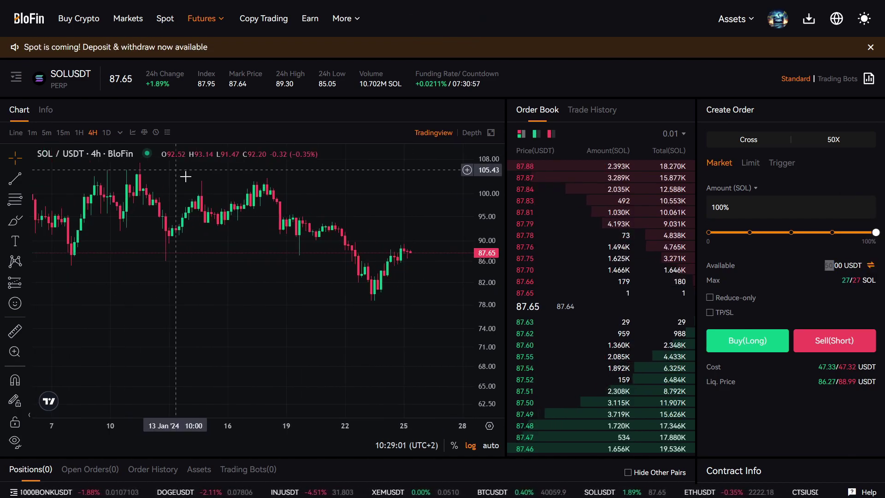
click(79, 132)
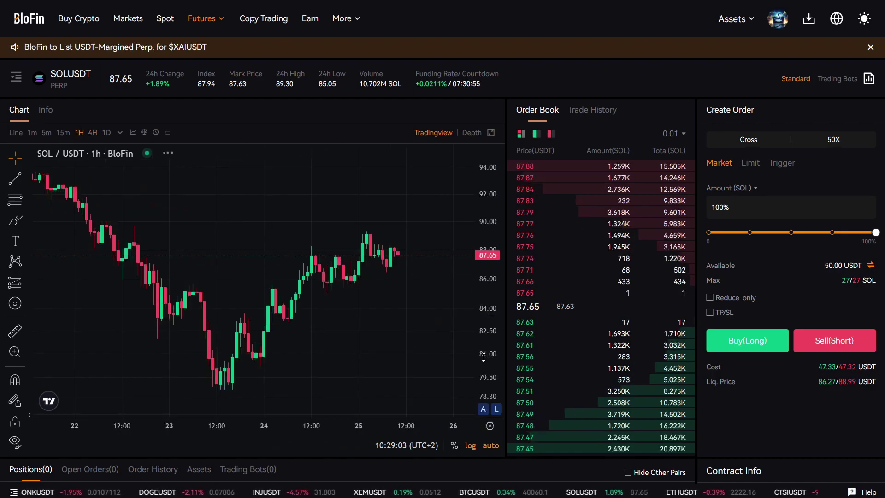
scroll(430, 350, down, 3)
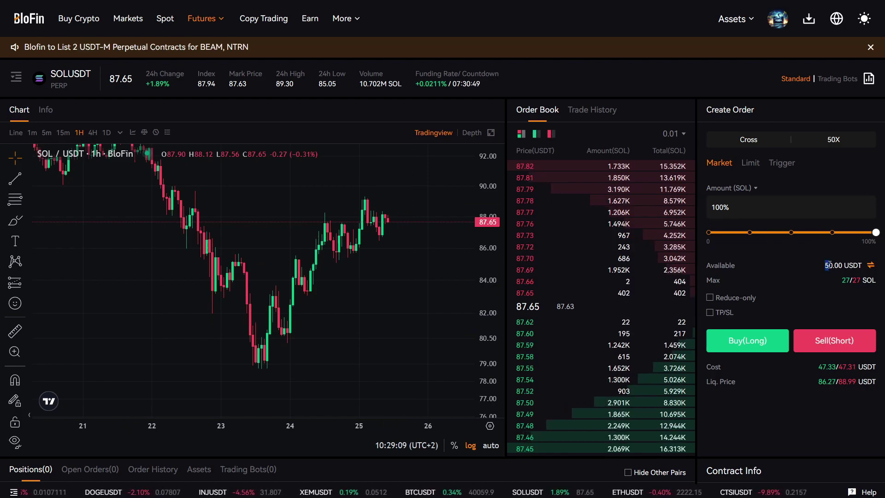
drag(827, 265, 834, 265)
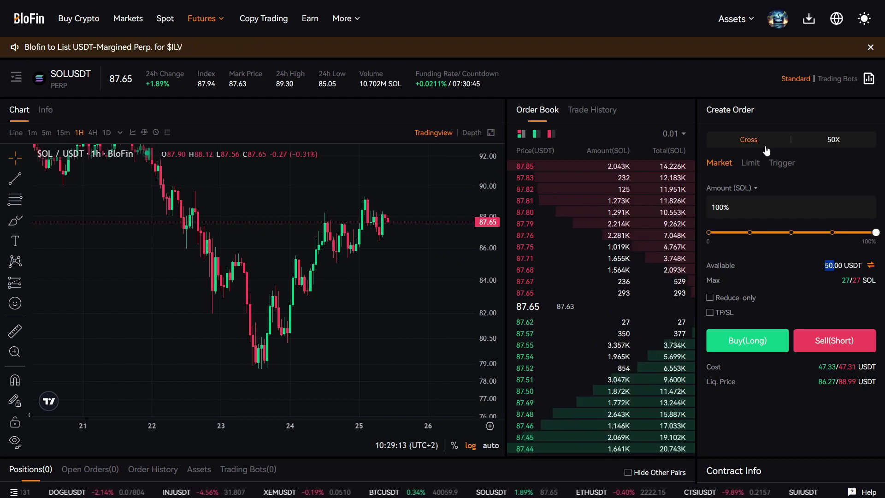
Step: Lower SOLUSDT leverage from 50X to 10X, dropping the maximum position to 5 SOL
click(832, 139)
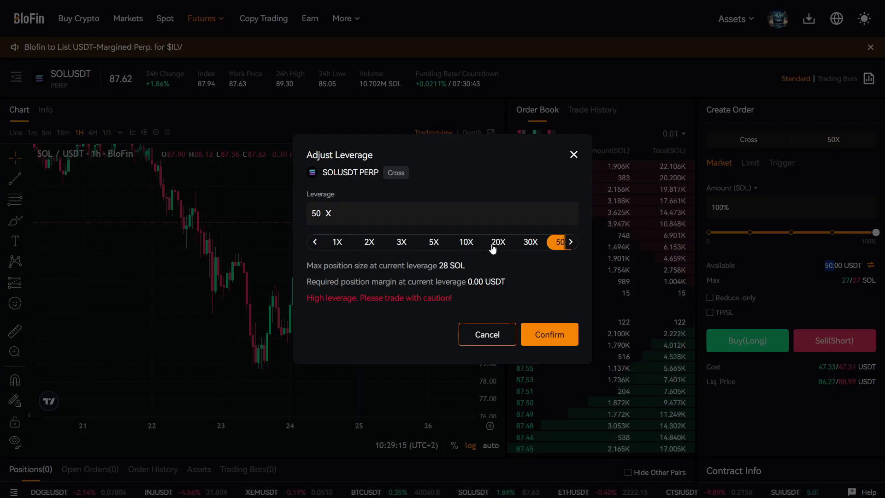
click(531, 244)
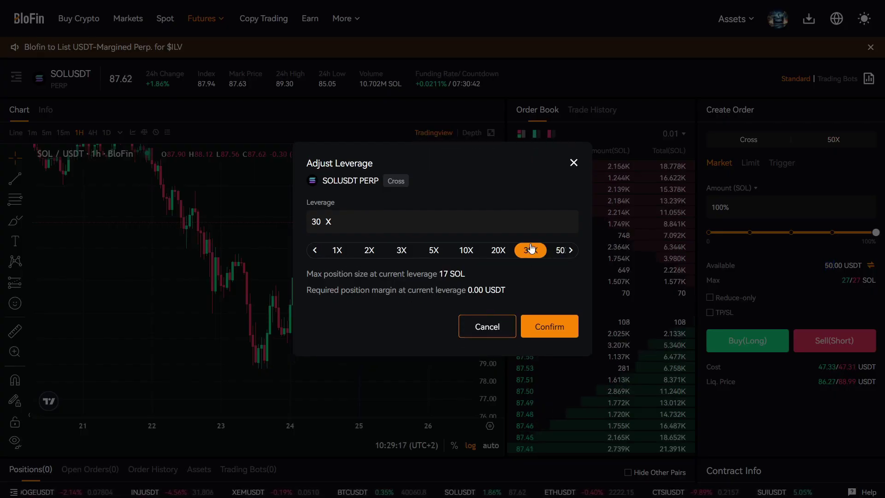
click(475, 252)
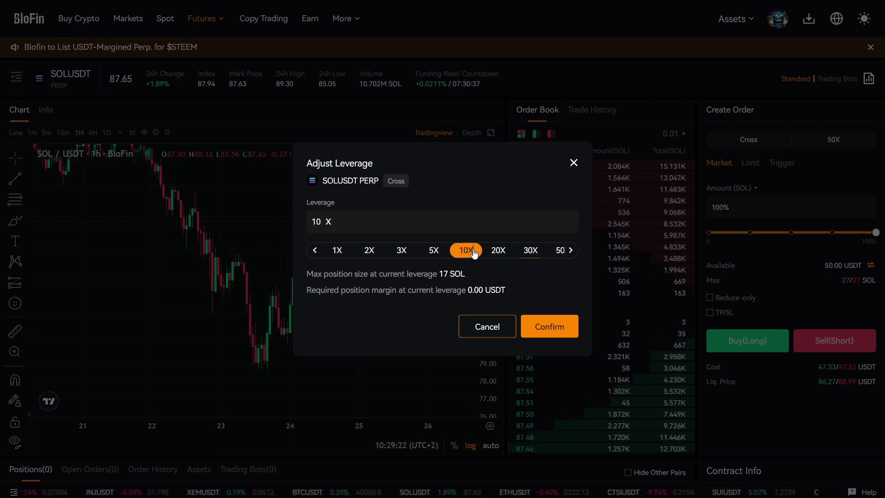
click(542, 322)
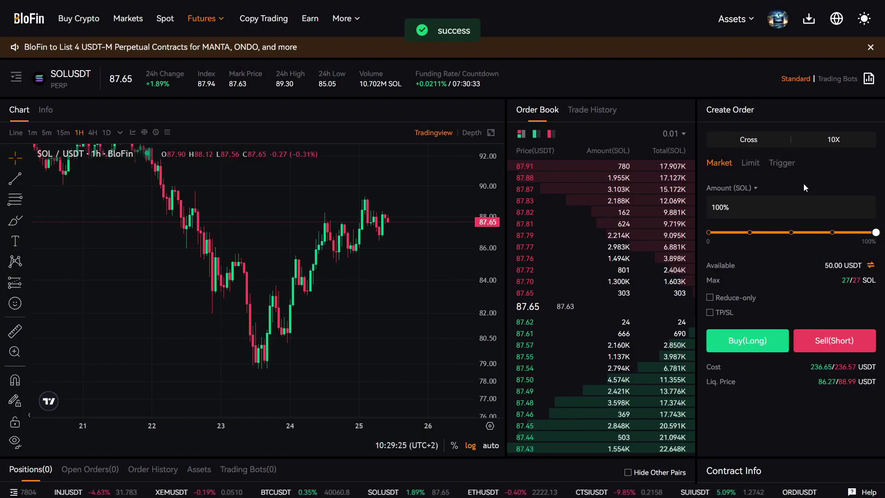
scroll(803, 183, down, 2)
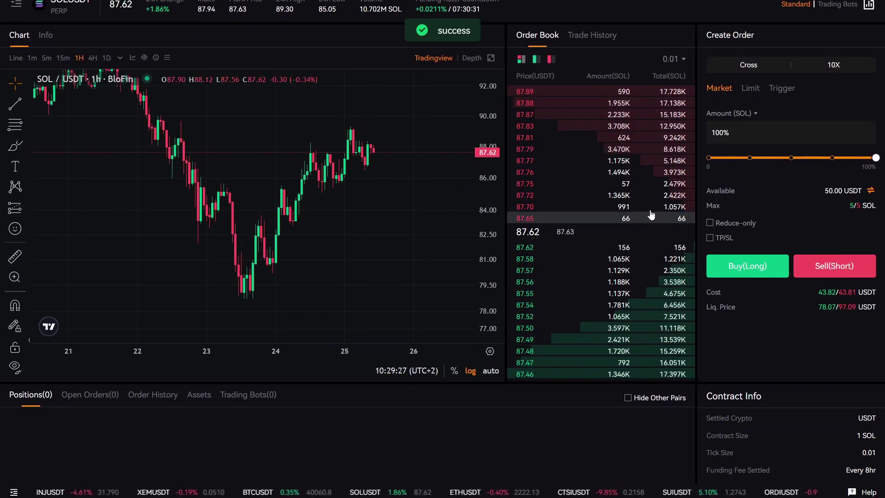
scroll(720, 189, up, 2)
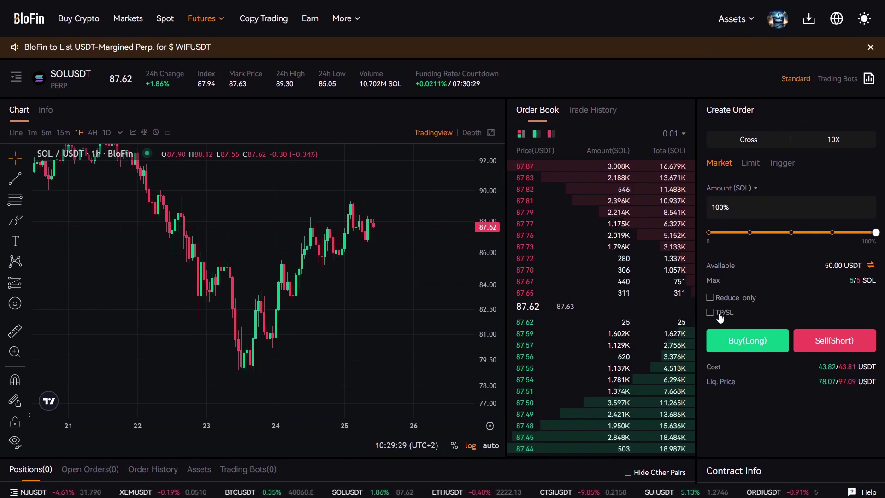
scroll(720, 318, down, 2)
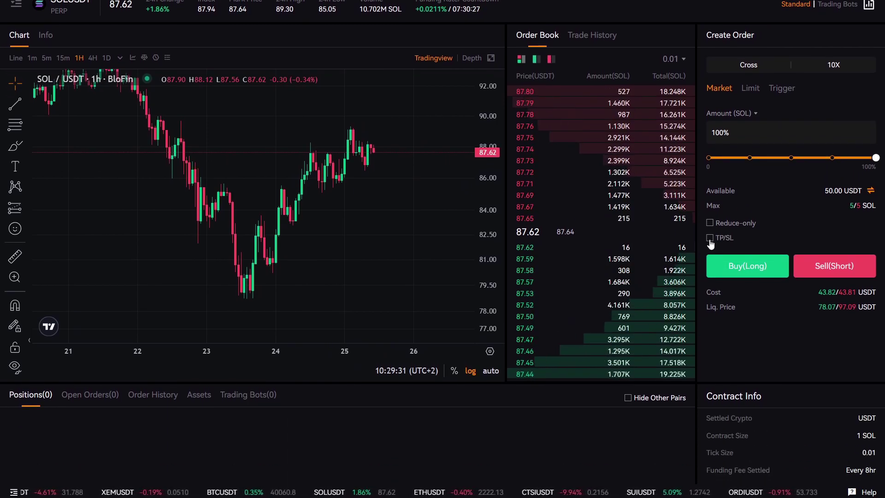
Step: Turn on TP/SL for the order and set the take-profit trigger to 90
click(710, 238)
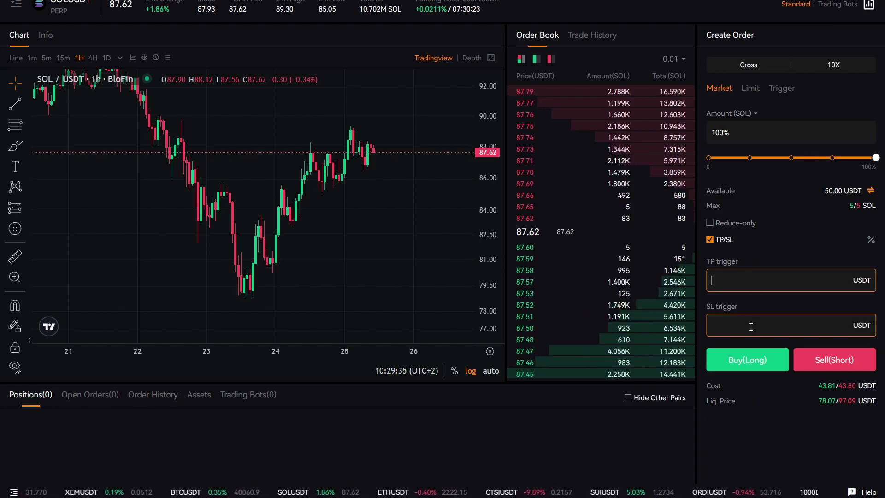
drag(435, 241, 402, 239)
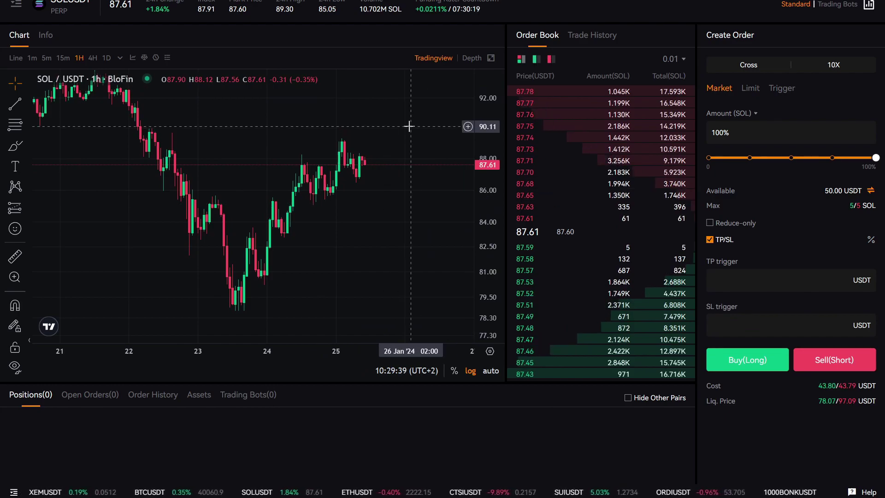
click(736, 282)
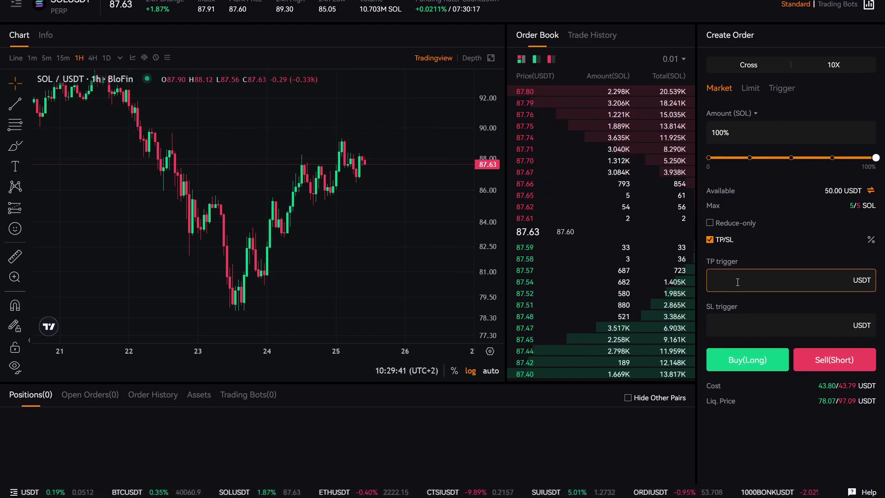
text(90)
key(Tab)
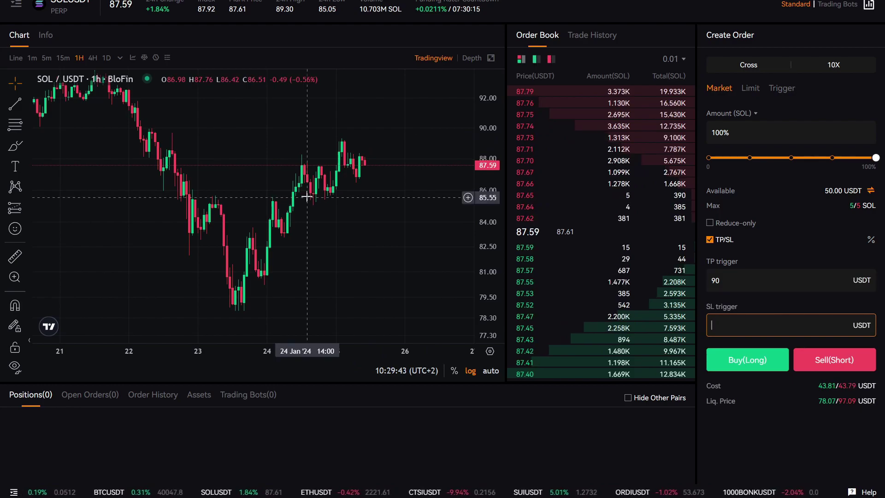
Step: Close the accidental Symbol Search, set stop-loss to 86.42 and the amount to 25%
click(393, 184)
text(0)
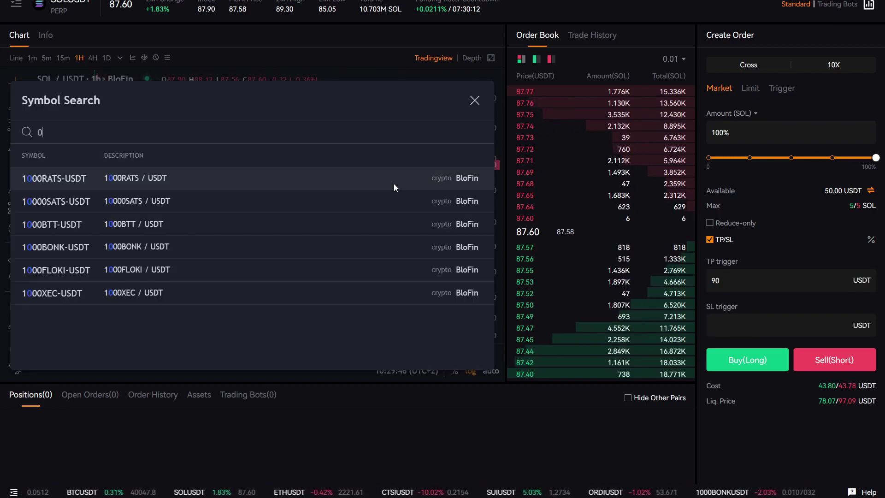
click(474, 100)
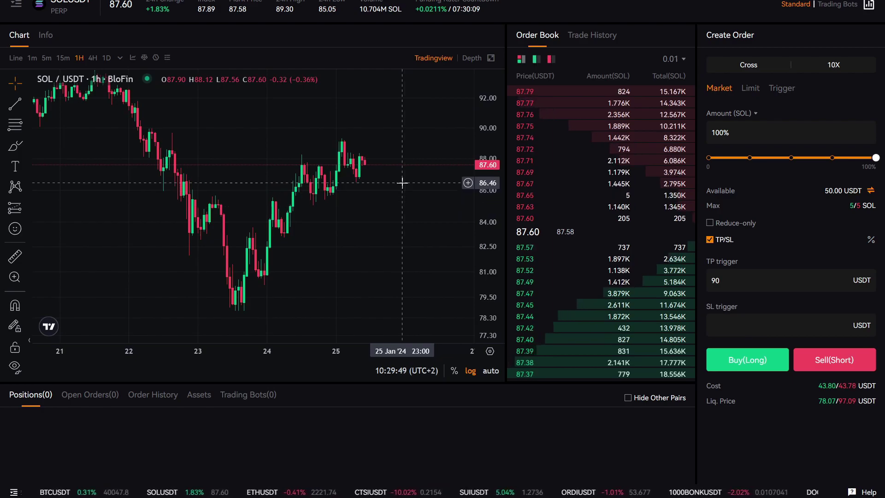
click(750, 327)
text(86)
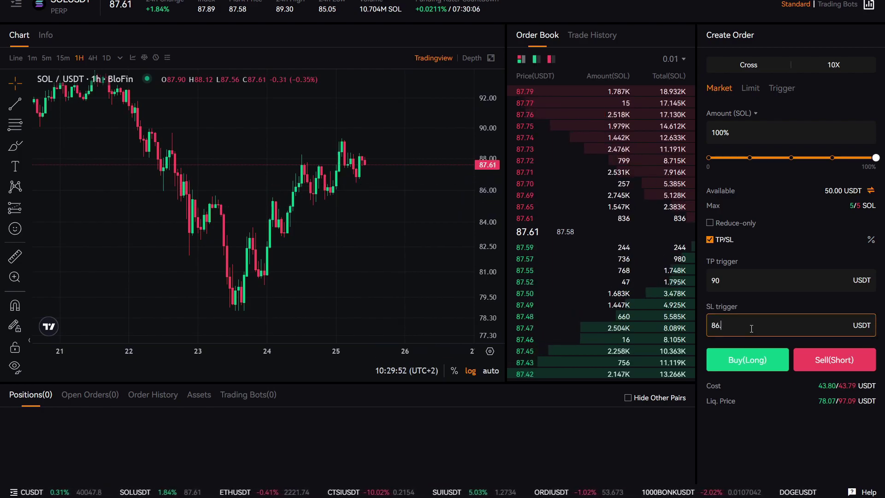
text(.42)
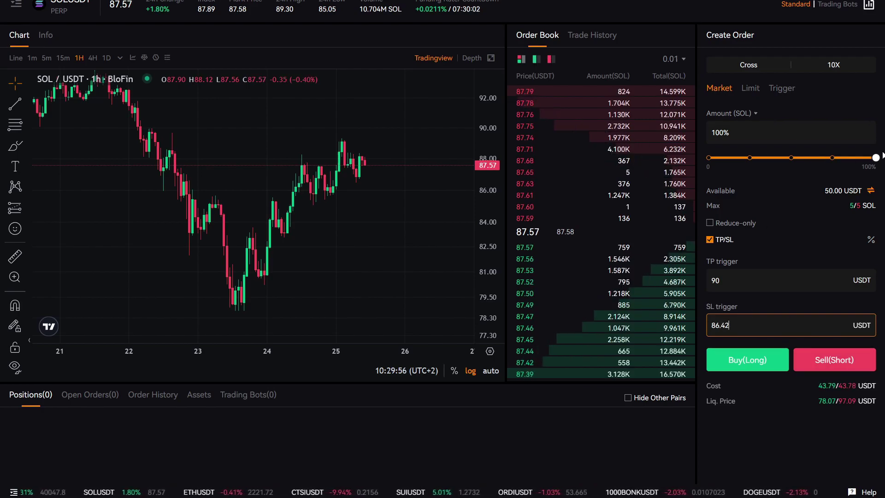
drag(743, 158, 792, 191)
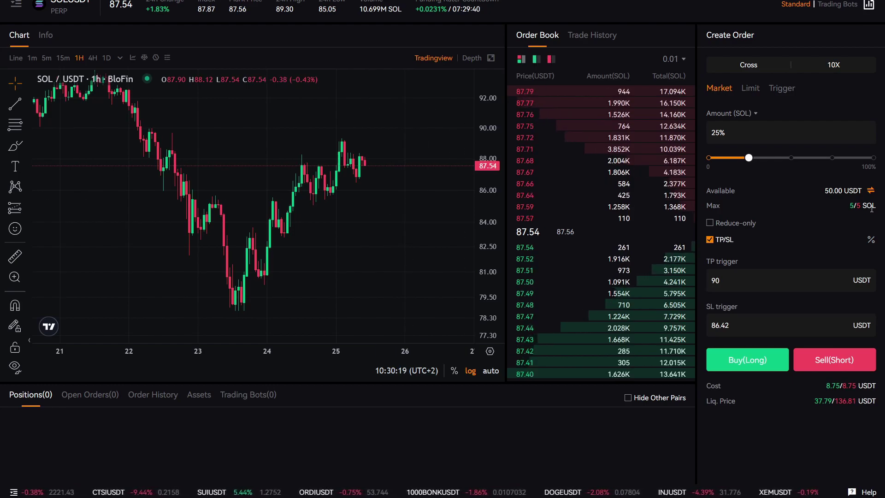
Step: Move the Amount slider back to 100%, costing about 43.78 USDT, with TP 90 and SL 86.42 kept
click(787, 163)
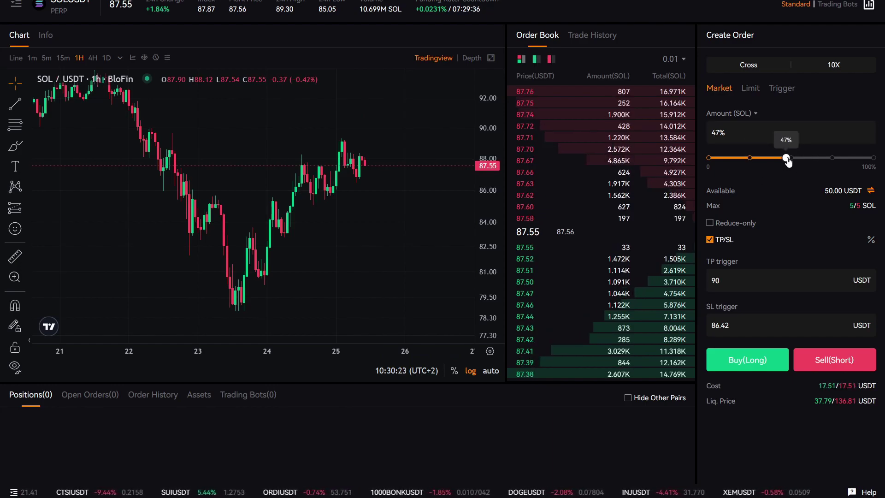
drag(787, 162, 762, 160)
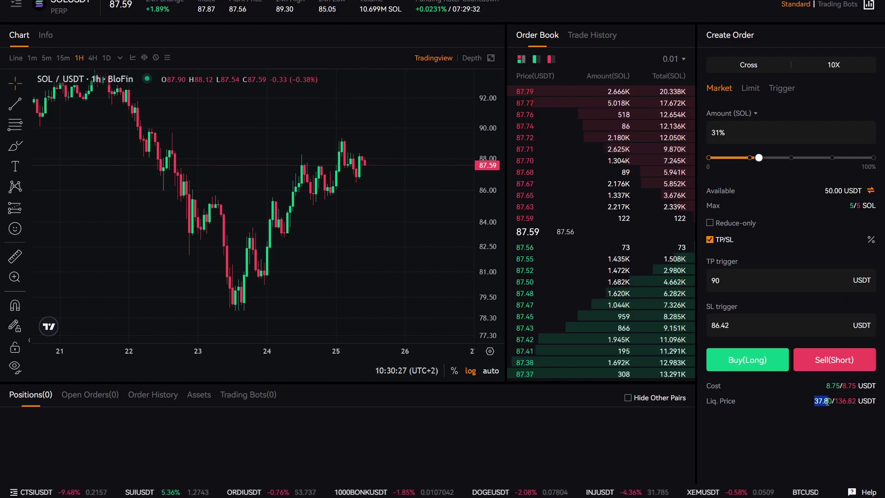
click(825, 386)
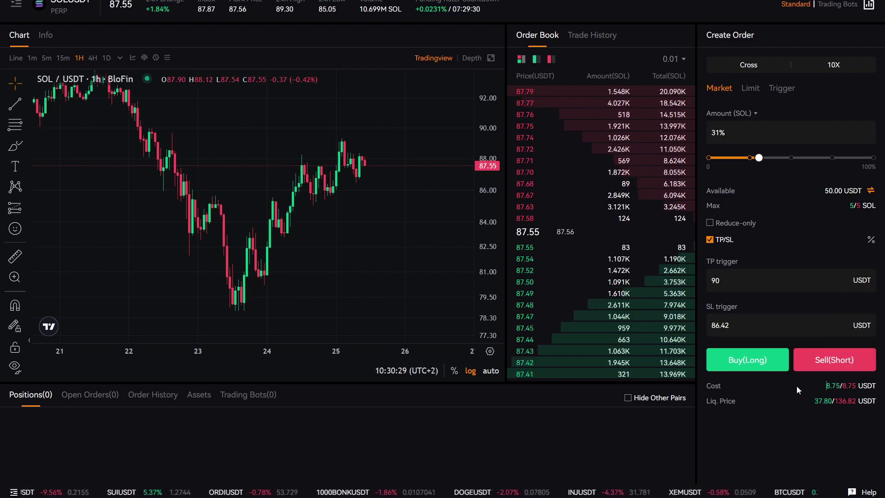
click(729, 322)
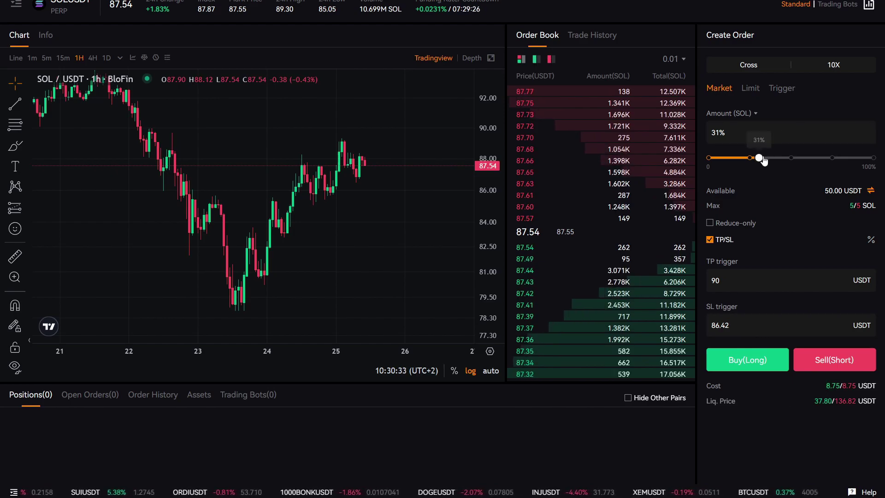
drag(763, 161, 867, 170)
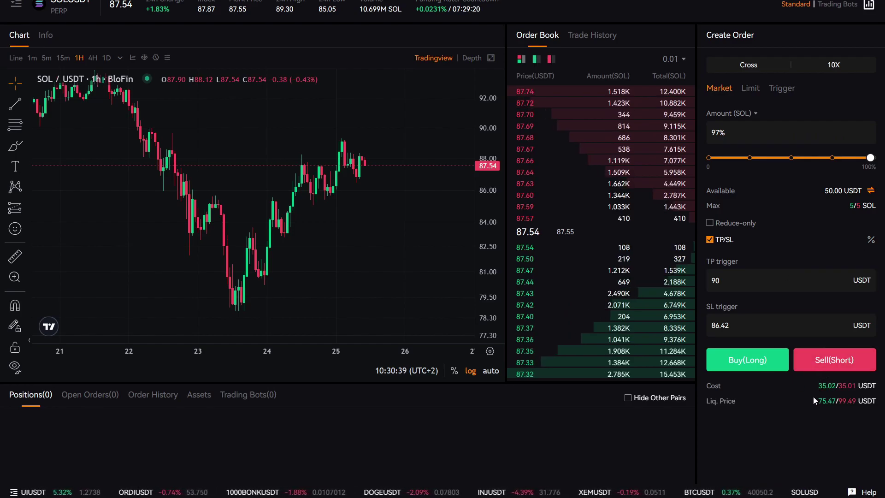
drag(823, 385, 824, 383)
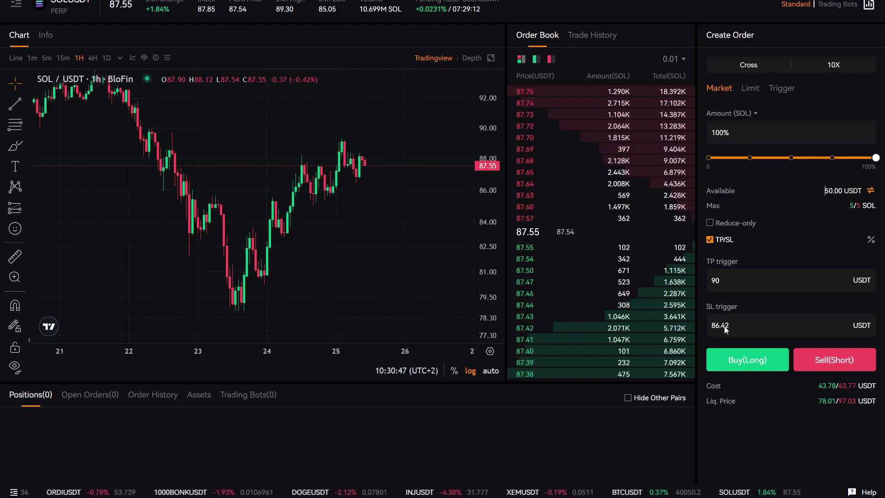
Step: Place the Buy(Long) order and check the 5 SOL 10X position averaging 87.57
click(733, 361)
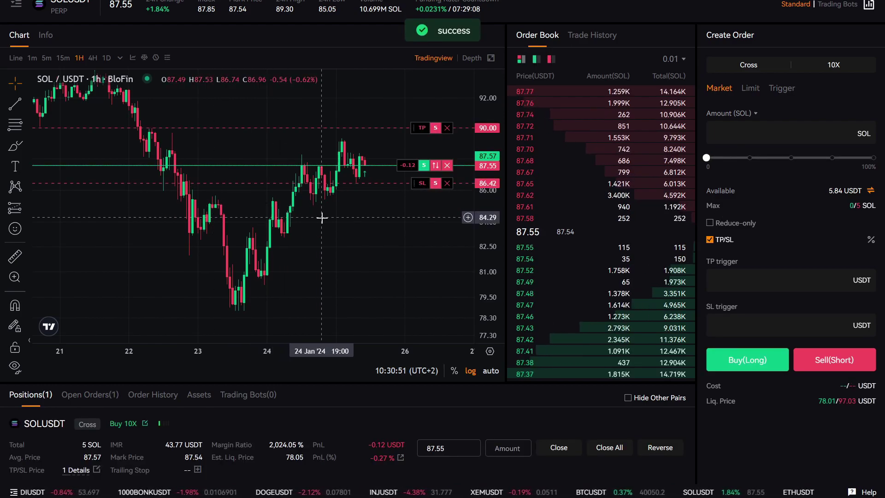
scroll(518, 305, down, 2)
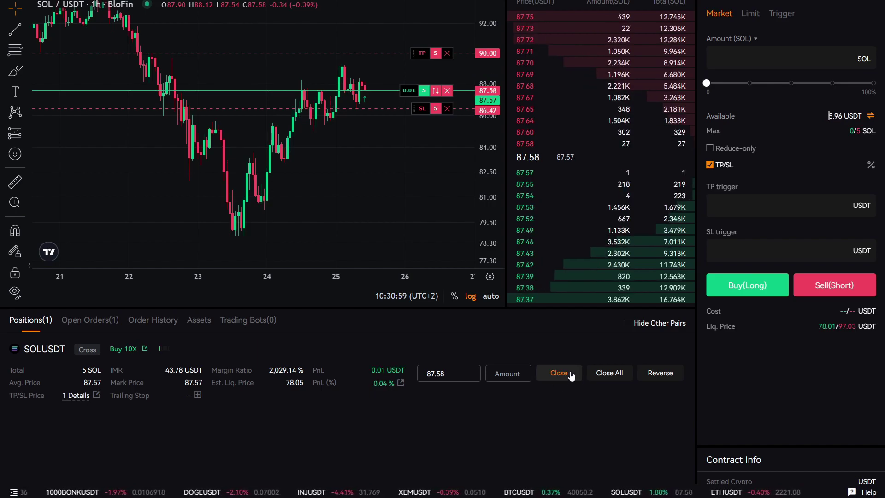
scroll(485, 360, up, 2)
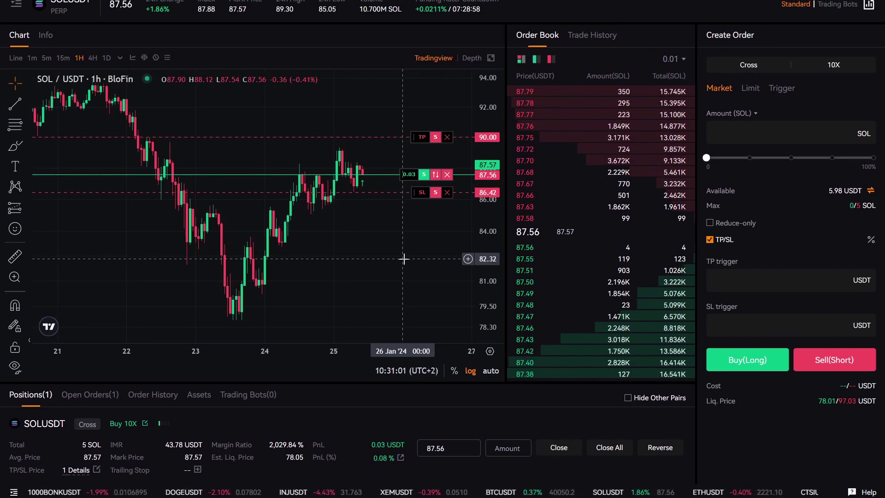
Step: Drag the position's stop-loss line down to 85.99 and the take-profit line up to 94.43
drag(420, 241, 426, 261)
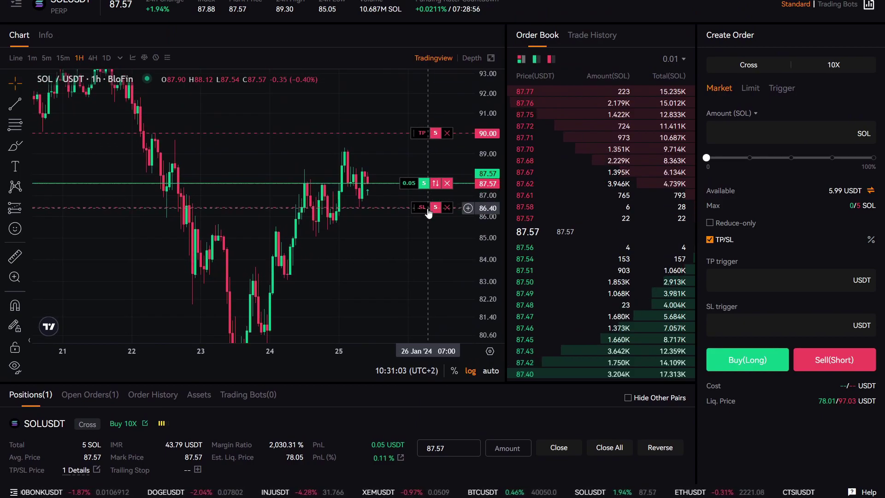
drag(422, 208, 385, 98)
scroll(405, 237, down, 2)
scroll(408, 209, down, 1)
scroll(381, 134, up, 1)
scroll(381, 144, down, 2)
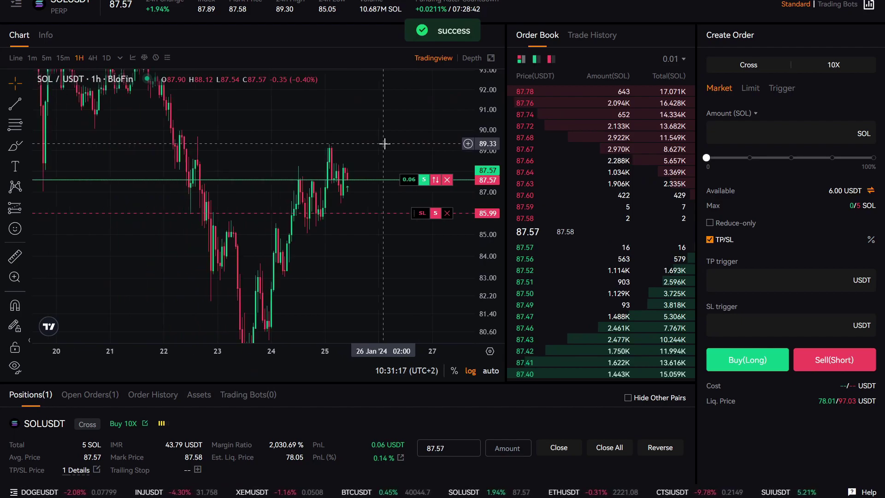
Step: Zoom and pan the chart toward the latest candles, then exit full screen
scroll(440, 251, down, 1)
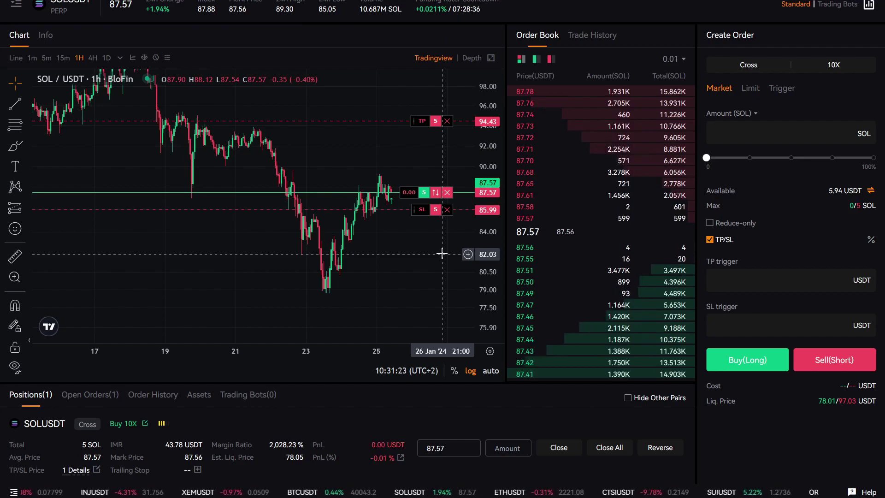
scroll(415, 258, up, 1)
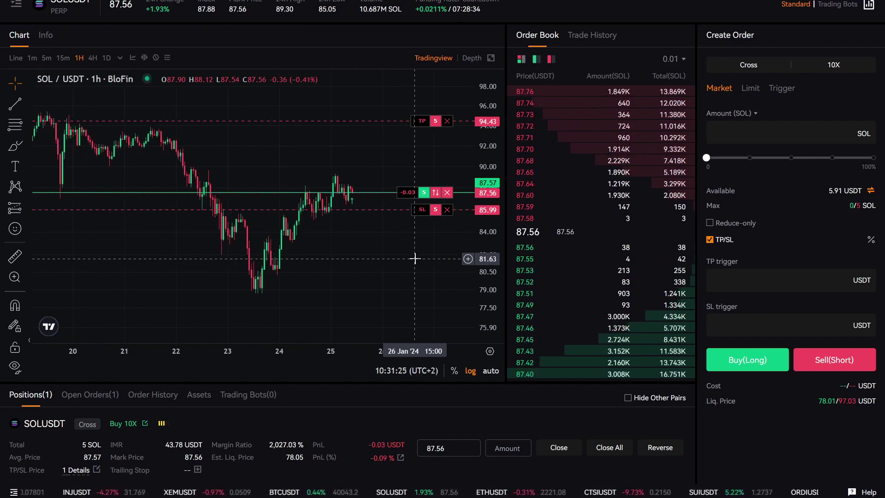
scroll(415, 258, up, 1)
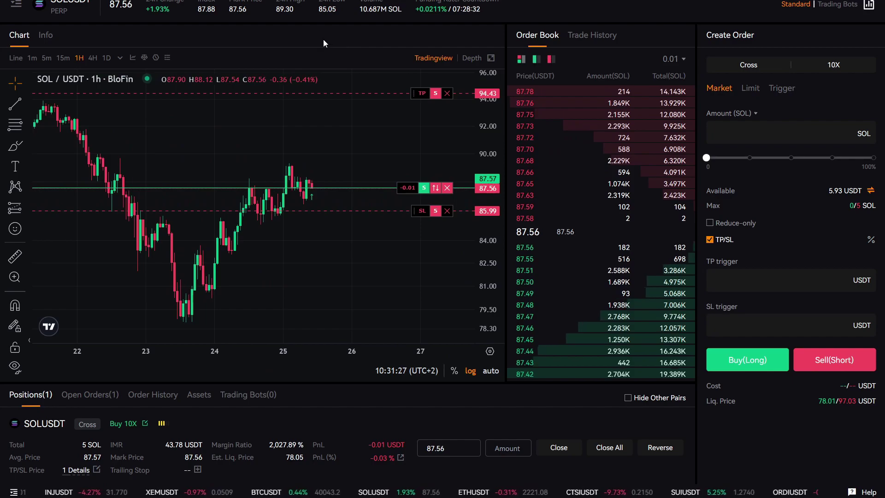
scroll(324, 44, up, 2)
drag(314, 210, 323, 186)
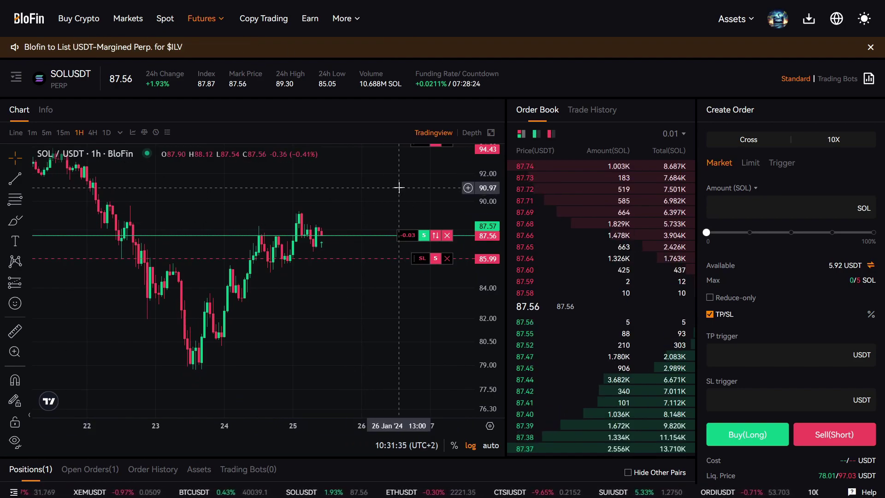
drag(399, 187, 380, 184)
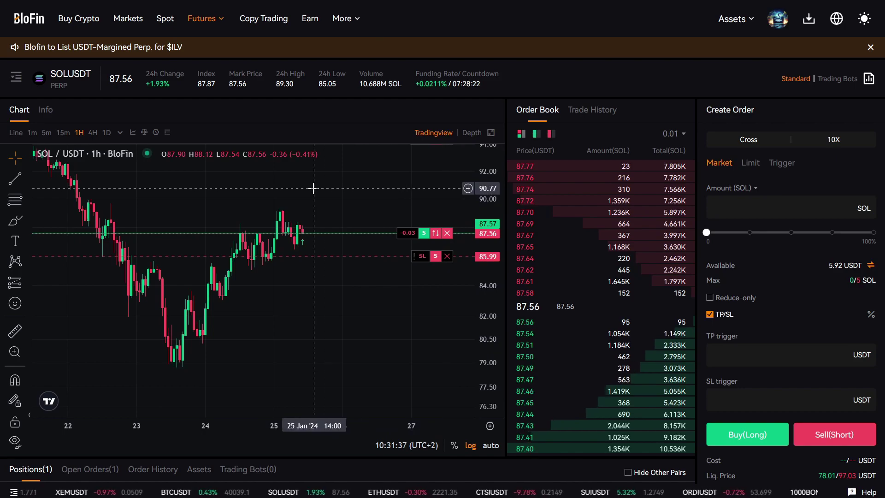
key(F11)
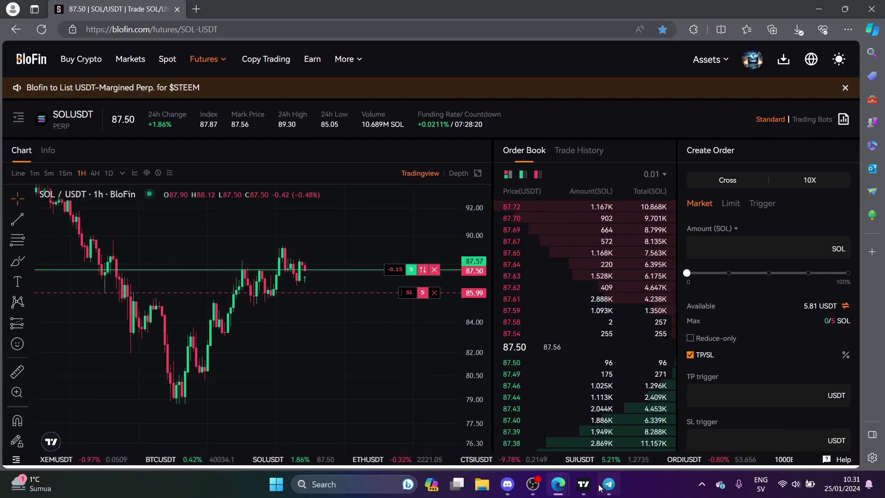
Step: Check the SOL:USD signal's 73,86 entry price in Discord's crypto-trades channel
click(507, 484)
scroll(304, 194, up, 2)
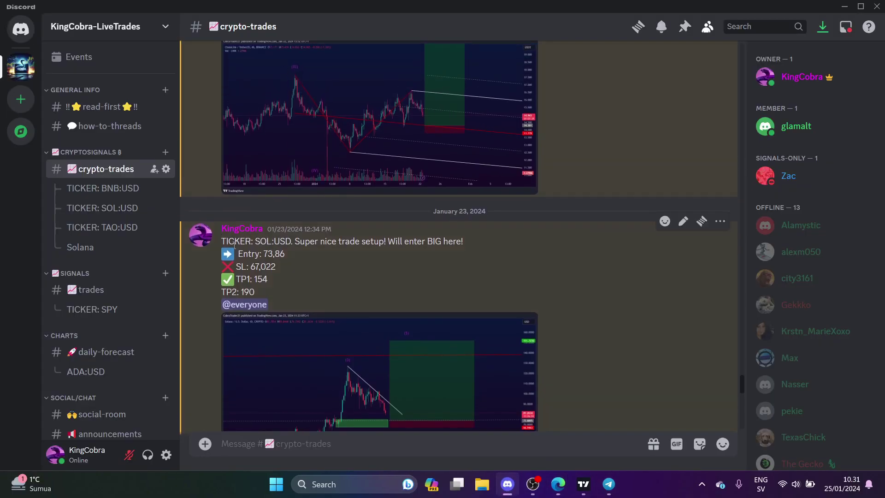
scroll(279, 241, down, 2)
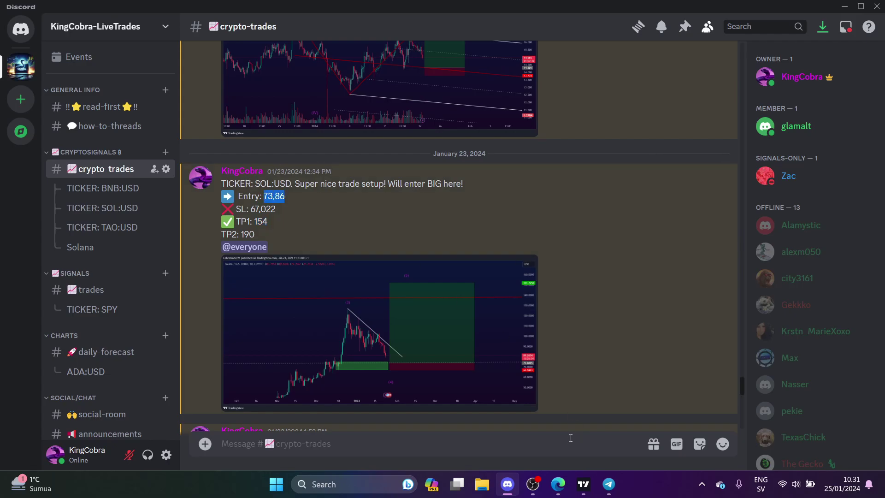
Step: Back in full-screen BloFin, set up a SOLUSDT limit order priced at 73.4
mouse_move(552, 486)
click(513, 443)
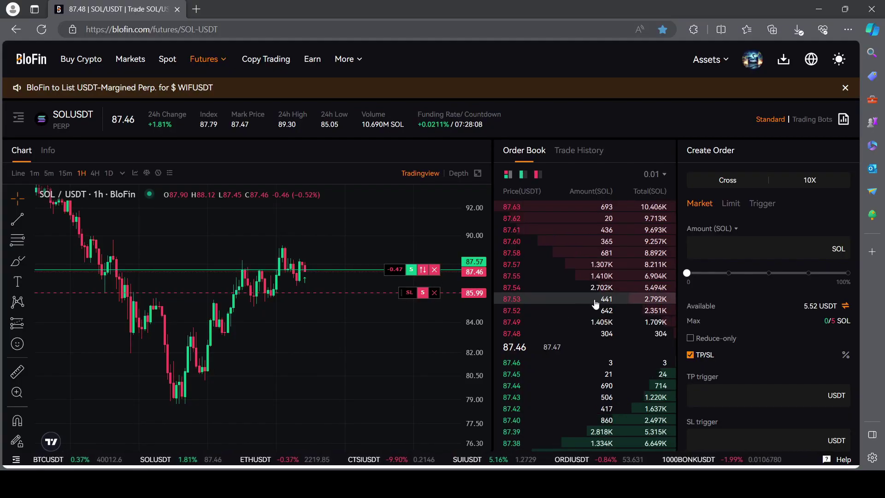
key(F11)
click(750, 163)
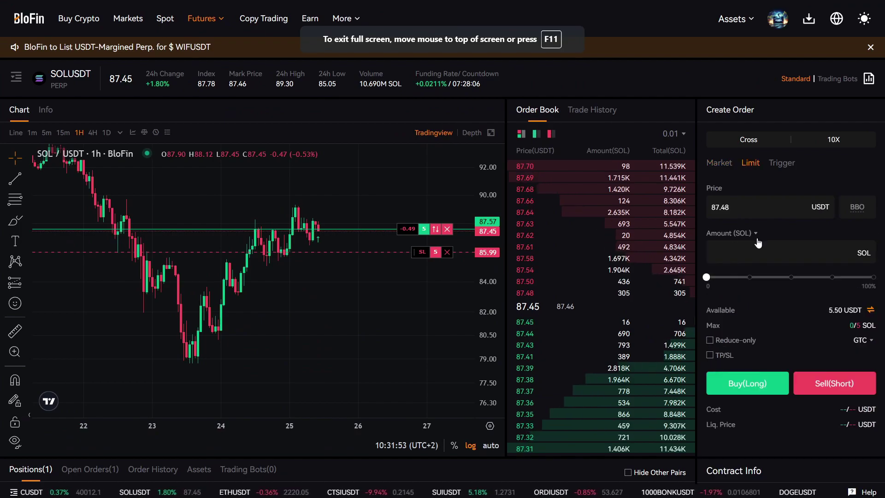
scroll(737, 194, down, 2)
double_click(726, 133)
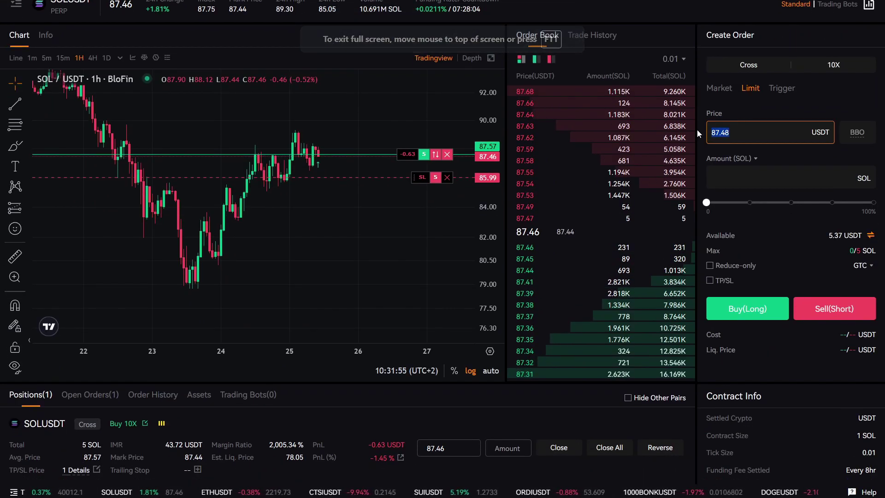
text(7)
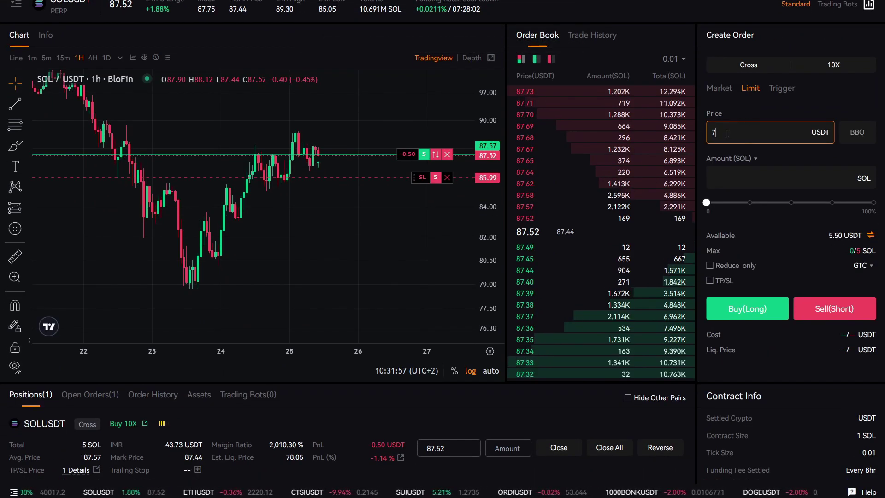
text(3.4)
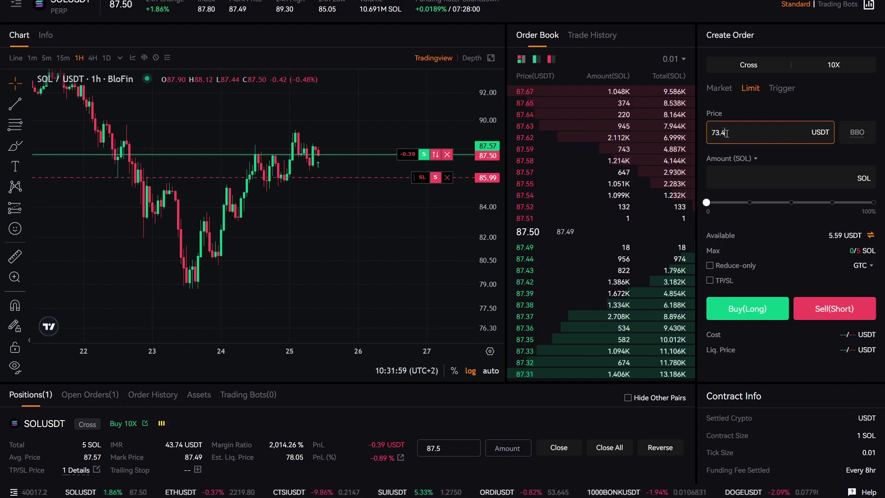
Step: Enable TP/SL and enter the stop-loss trigger 67 from the Discord signal
click(709, 282)
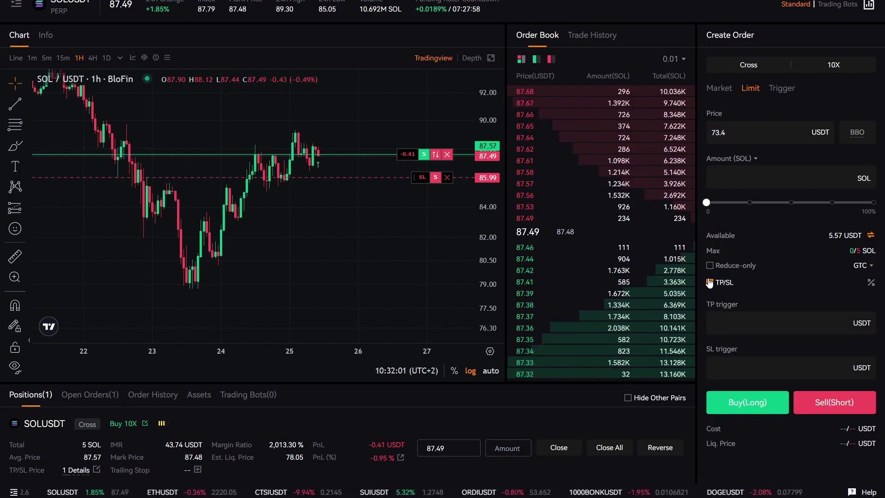
click(733, 328)
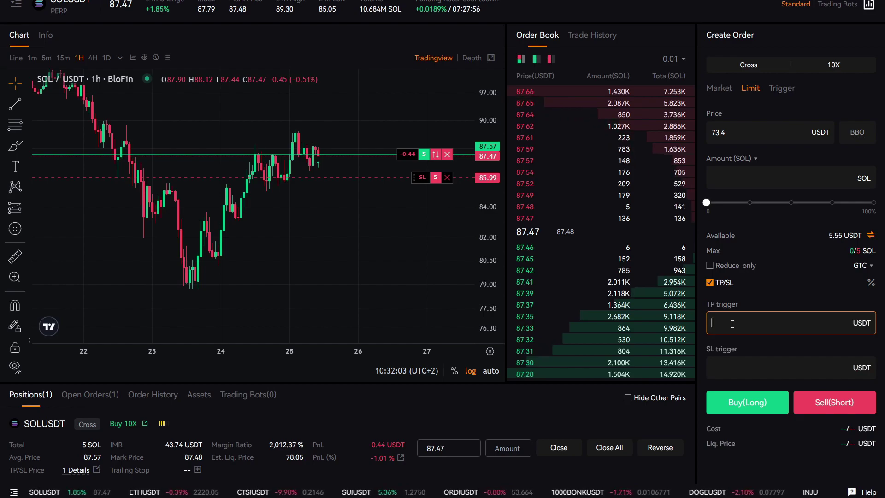
key(F11)
click(507, 482)
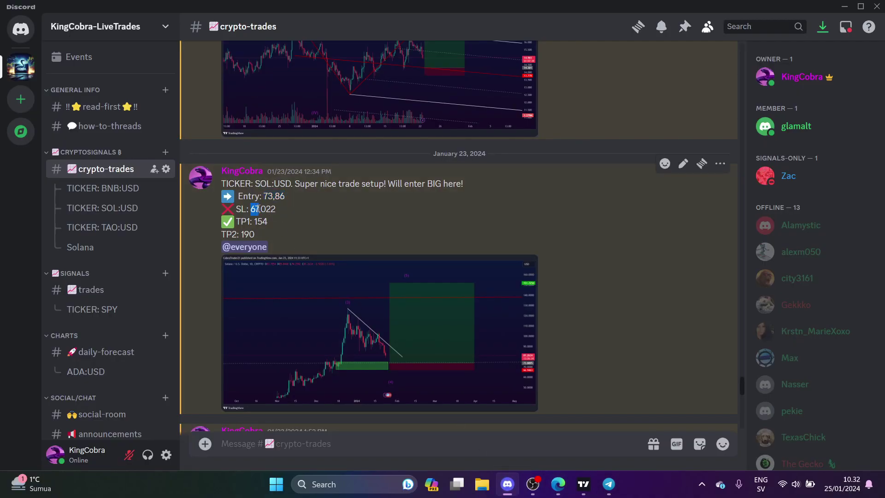
mouse_move(558, 483)
click(499, 436)
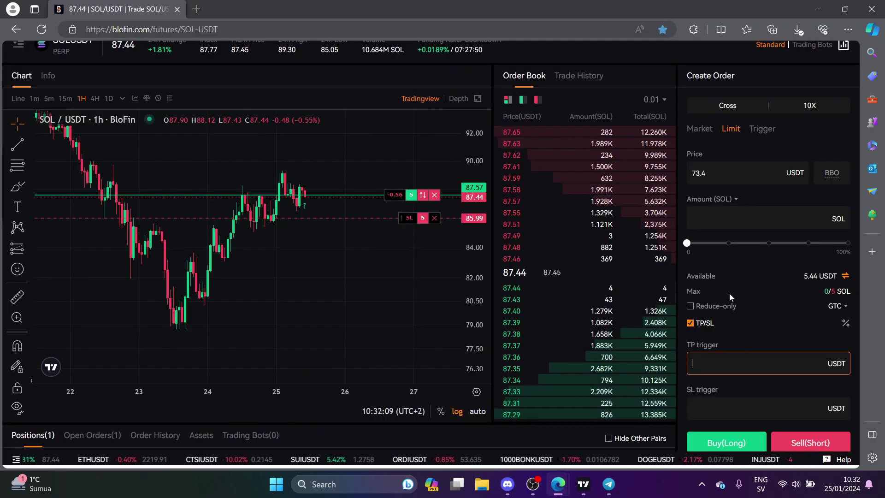
key(Tab)
text(67)
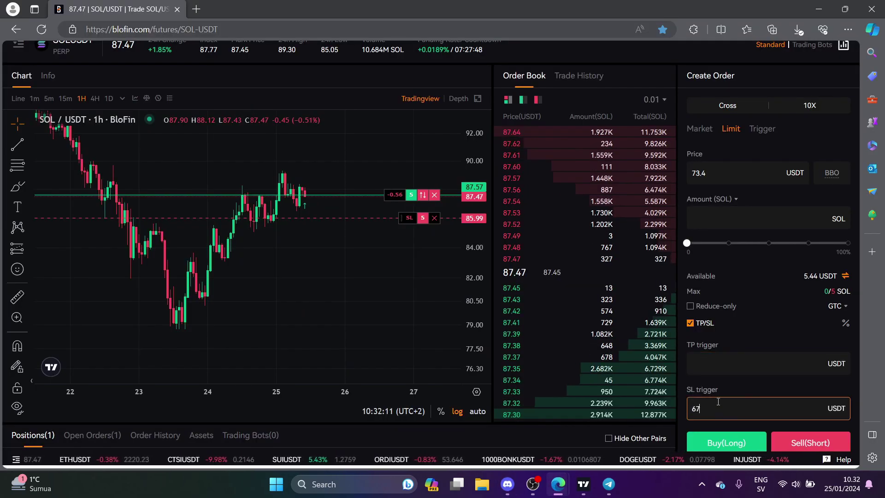
Step: Paste the take-profit trigger 154 from Discord and return to full screen
click(508, 483)
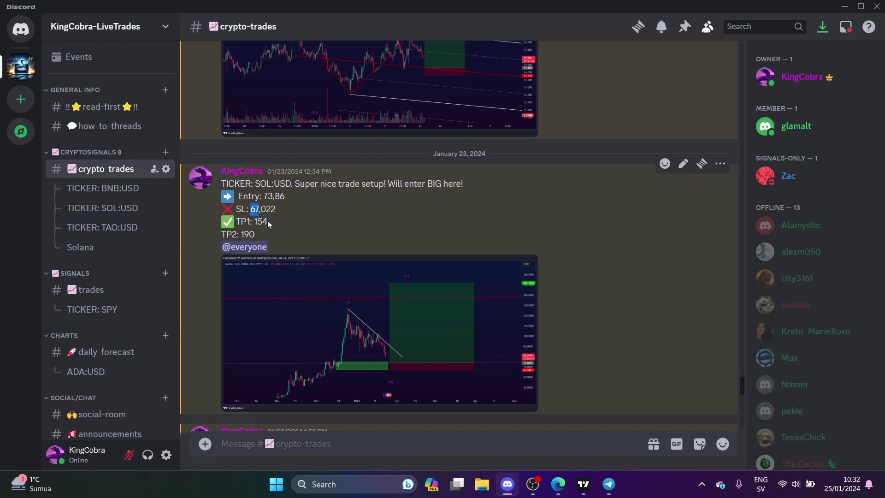
click(559, 481)
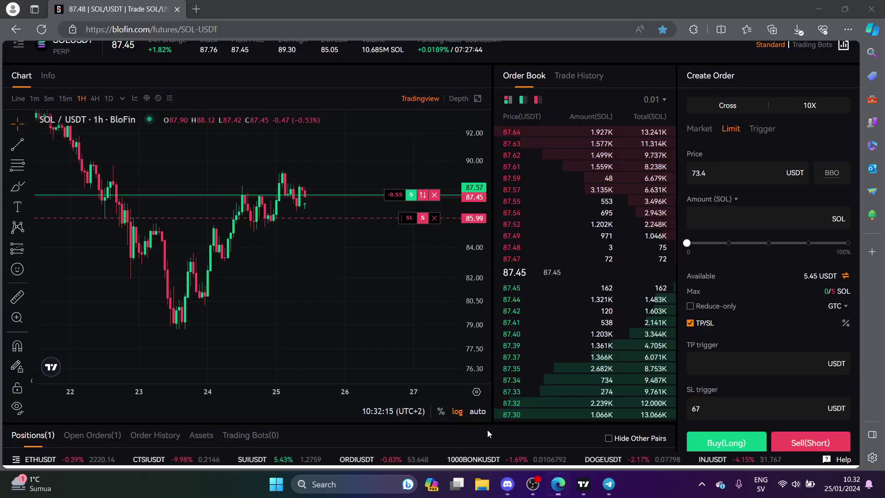
click(719, 363)
text(154)
key(F11)
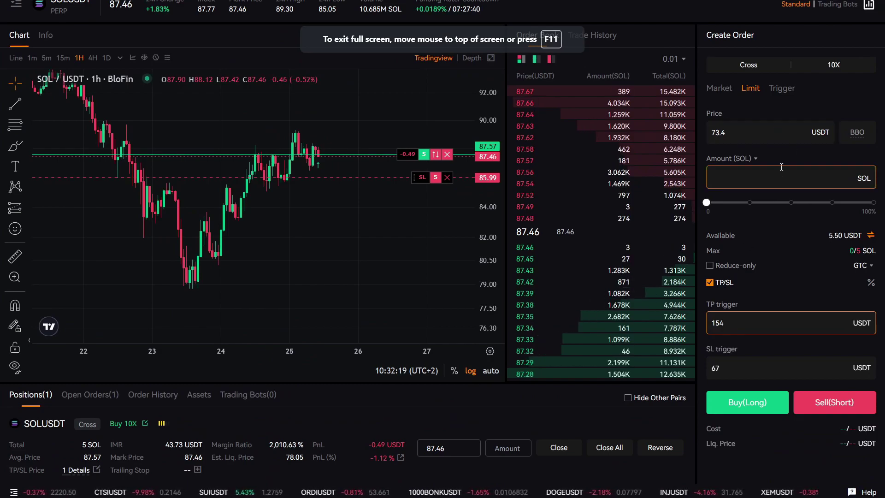
Step: Drag the Amount (SOL) slider to 100% and select the 73.4 limit price
click(776, 207)
drag(777, 207, 875, 203)
click(828, 175)
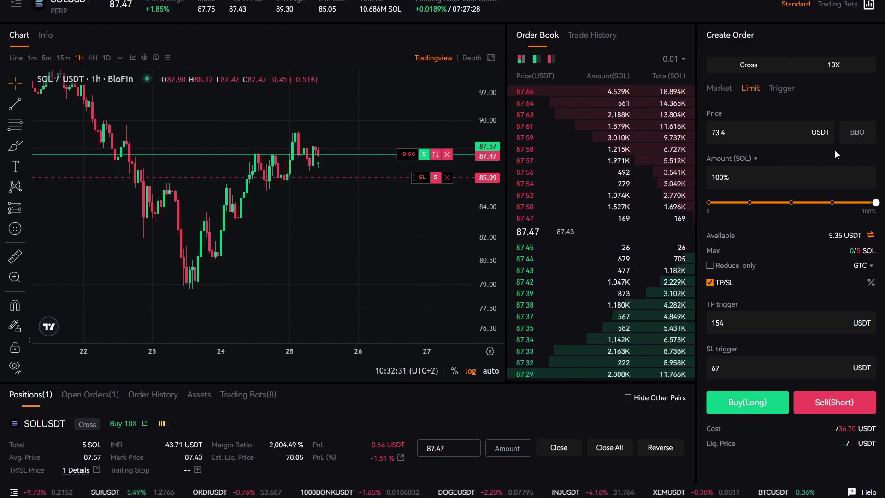
click(828, 129)
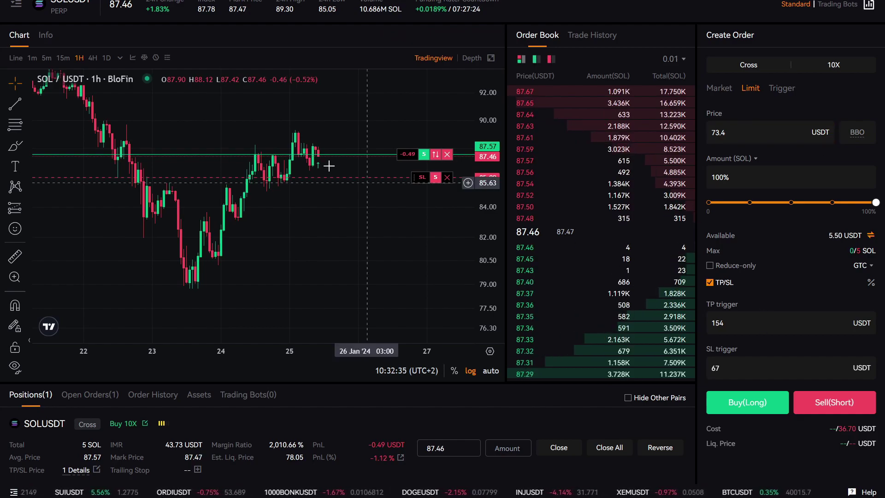
drag(747, 133, 698, 130)
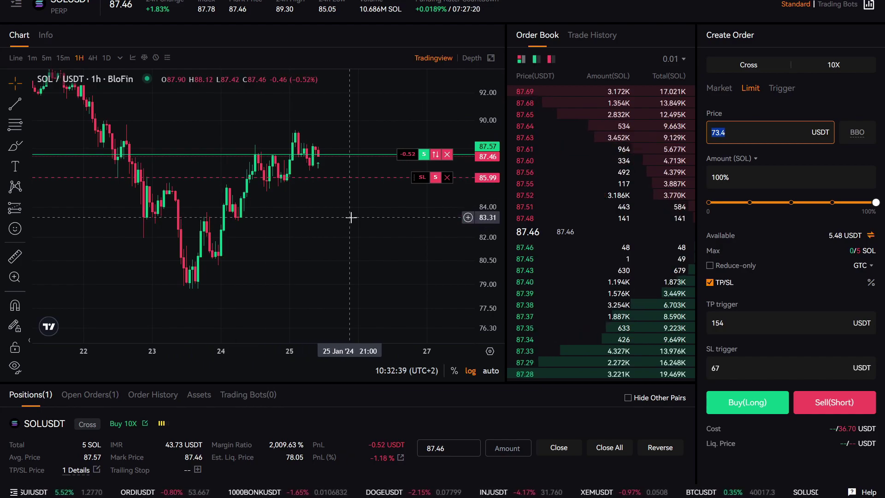
drag(366, 217, 381, 217)
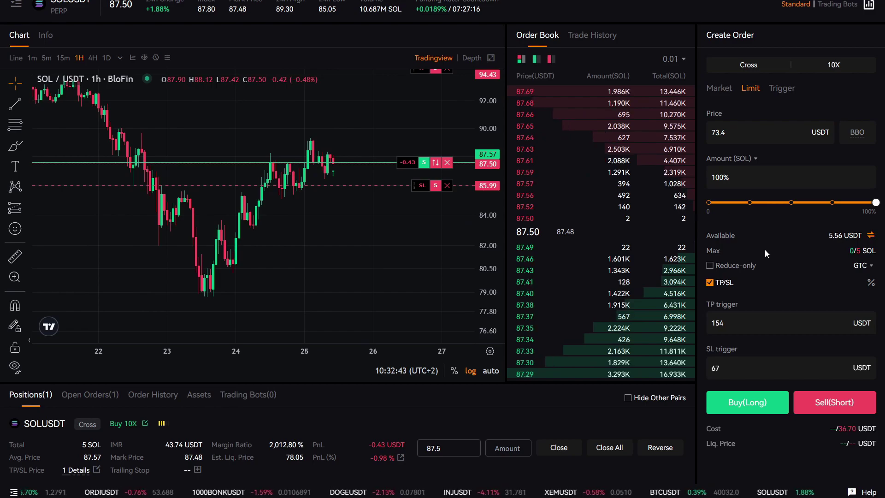
scroll(765, 250, up, 2)
click(22, 76)
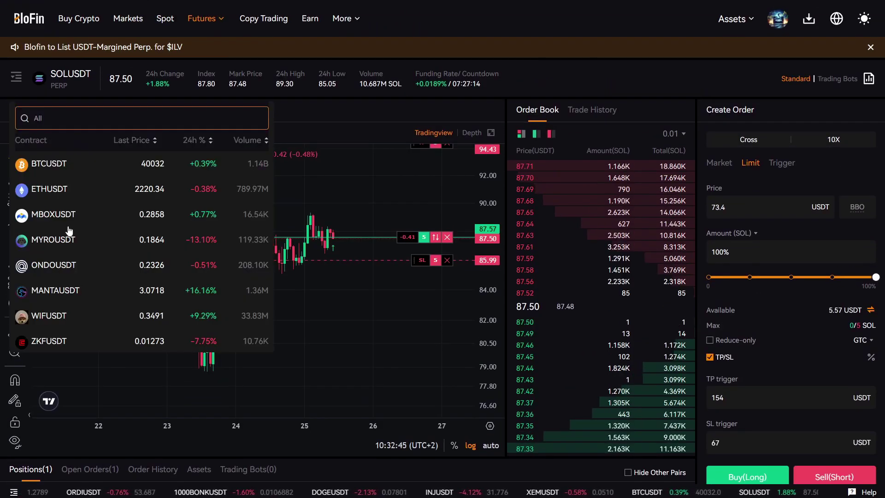
scroll(85, 256, down, 5)
scroll(85, 256, down, 3)
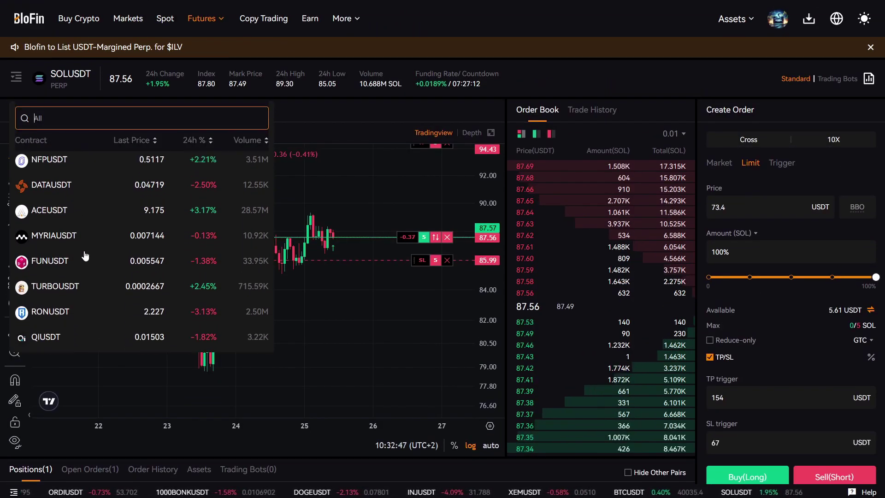
scroll(80, 267, down, 1)
scroll(79, 266, down, 3)
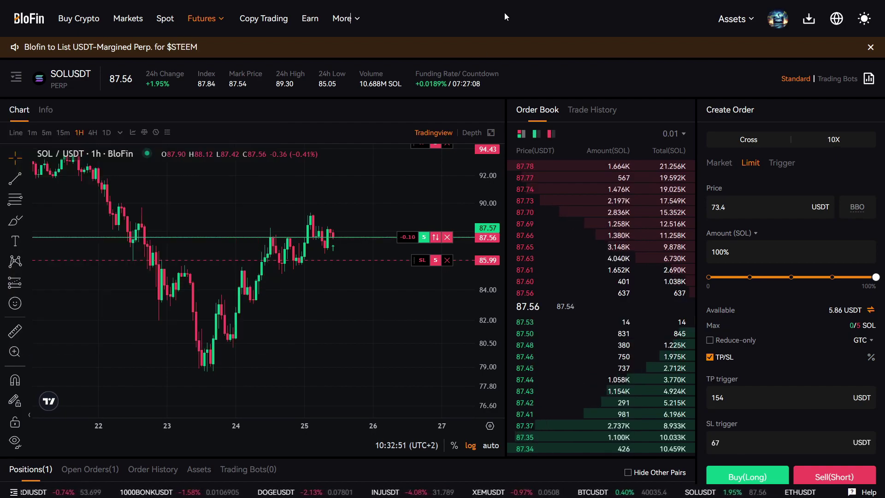
scroll(502, 16, down, 2)
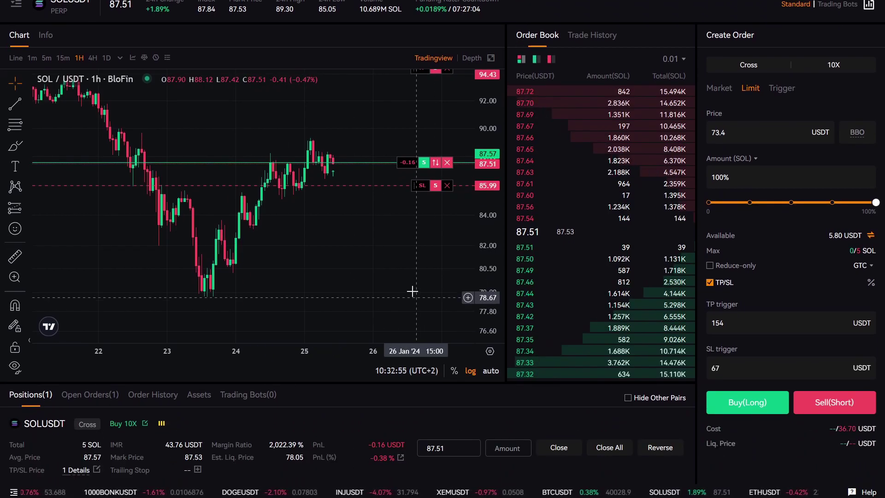
scroll(385, 277, down, 3)
scroll(431, 265, up, 3)
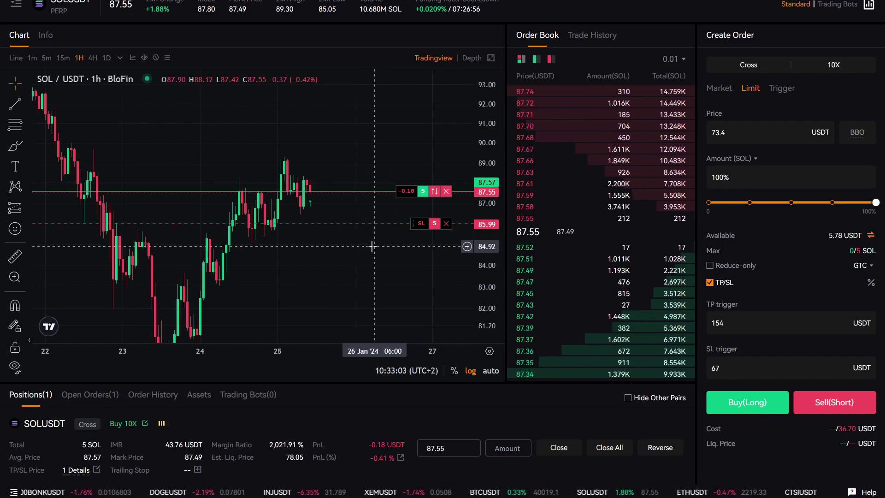
Step: Adjust the stop-loss line and raise the take-profit line to 97.60 on the chart
drag(327, 159, 355, 159)
scroll(356, 158, up, 2)
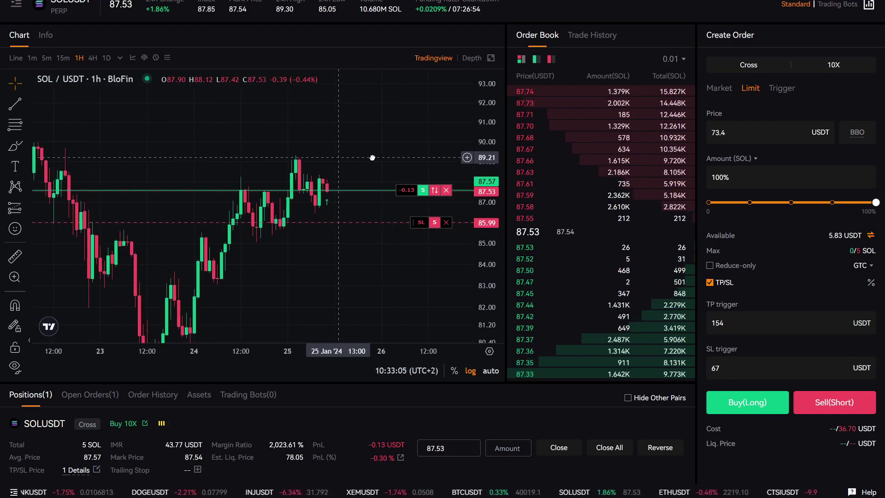
drag(482, 249, 450, 276)
scroll(417, 269, down, 5)
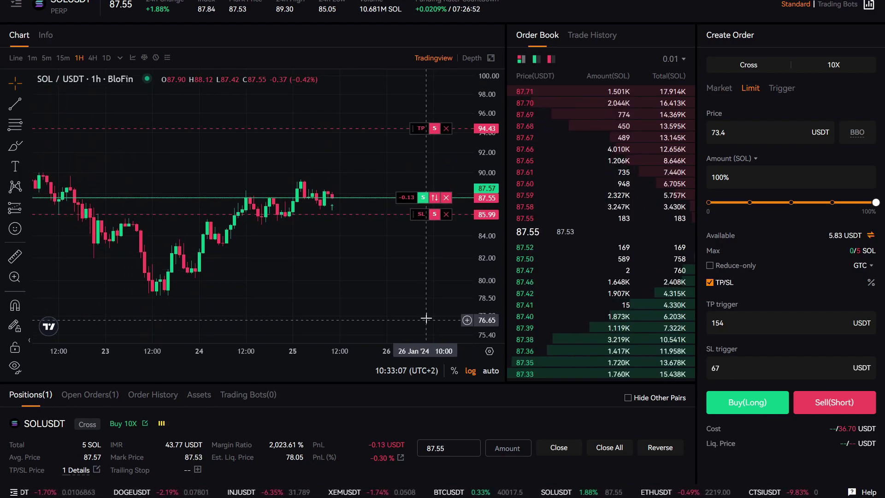
scroll(412, 266, up, 3)
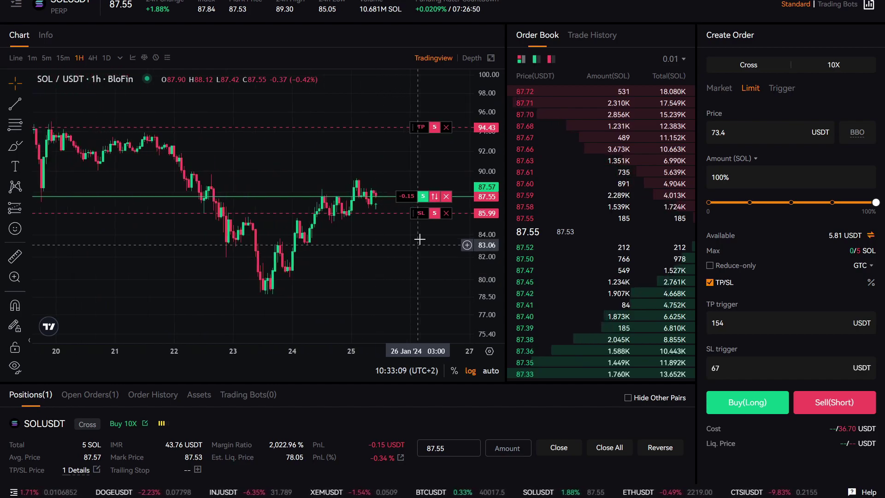
mouse_move(423, 214)
mouse_down()
mouse_move(420, 239)
mouse_move(420, 215)
mouse_up()
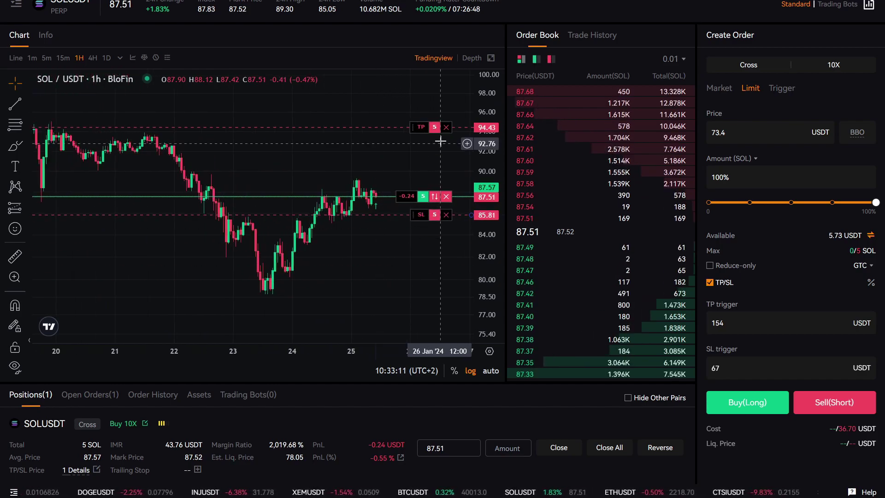
drag(426, 115, 324, 209)
scroll(407, 156, down, 4)
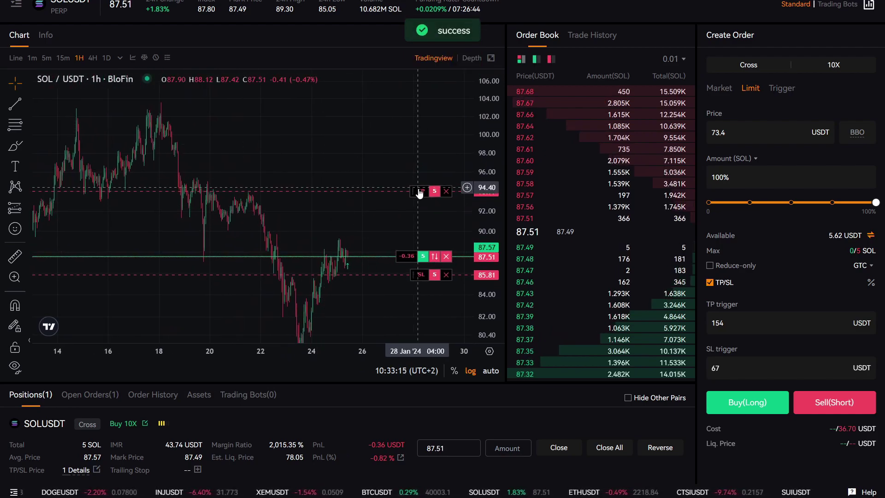
drag(420, 196, 434, 157)
Step: Reposition the stop-loss line to 84.90 on the chart
scroll(420, 234, up, 3)
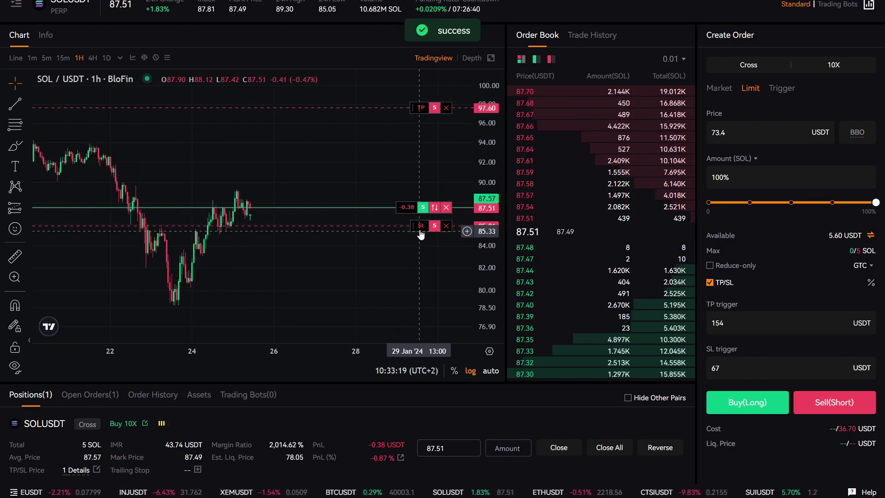
mouse_move(420, 234)
mouse_down()
mouse_move(419, 247)
mouse_move(420, 206)
mouse_move(420, 236)
mouse_up()
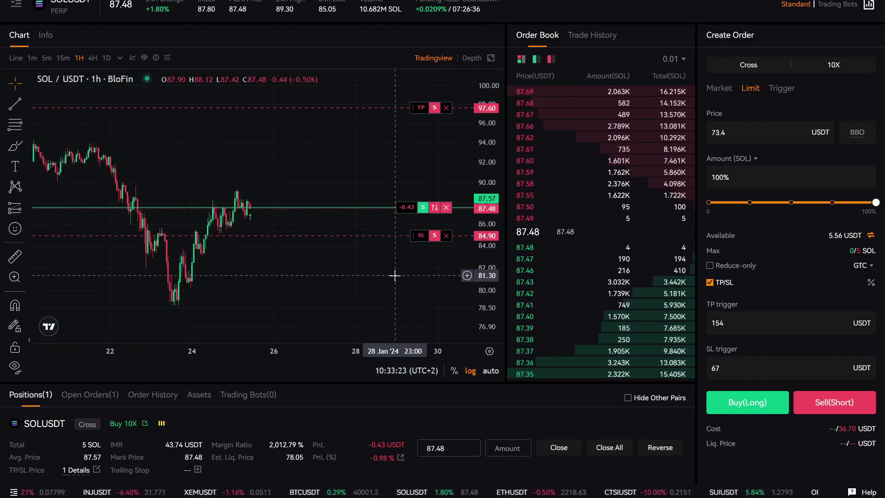
scroll(395, 275, down, 5)
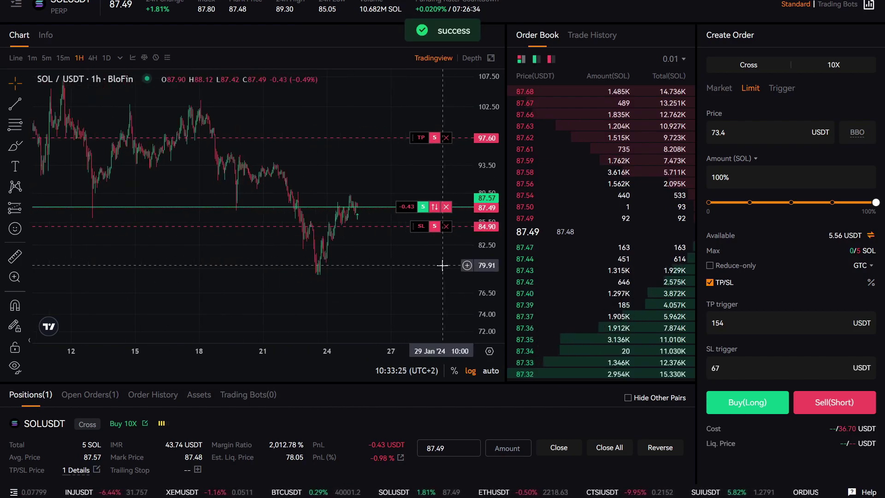
scroll(442, 265, up, 2)
scroll(572, 95, up, 2)
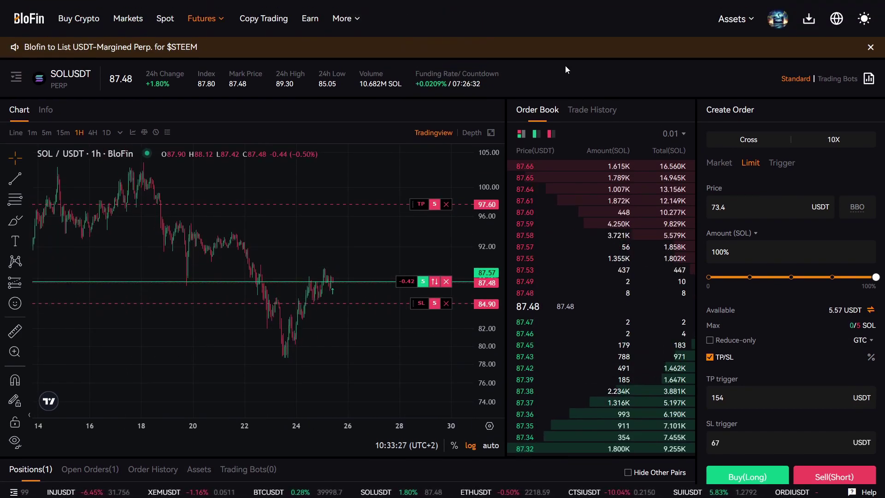
scroll(313, 238, up, 2)
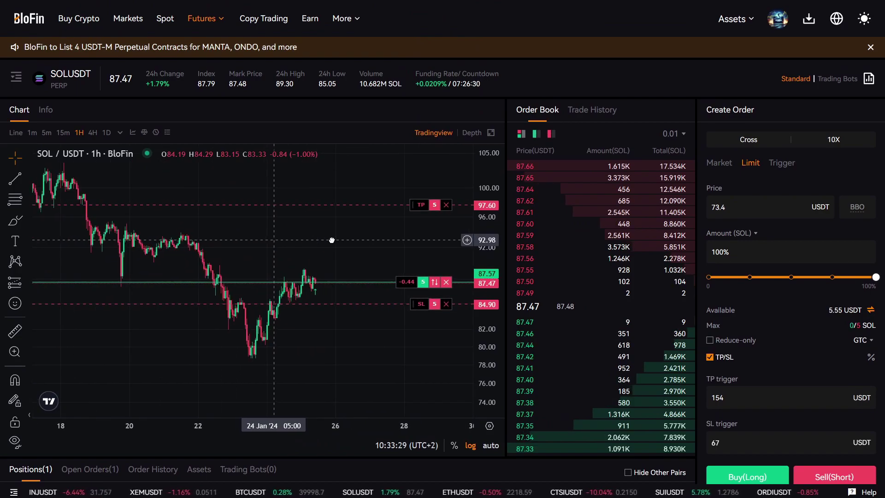
drag(332, 240, 349, 238)
scroll(578, 58, down, 2)
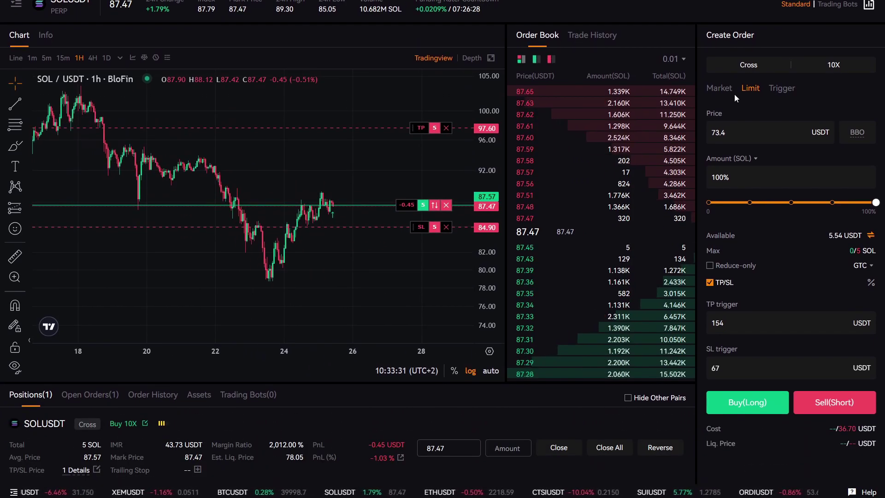
Step: Switch the order form to a Market order with TP/SL enabled
click(722, 90)
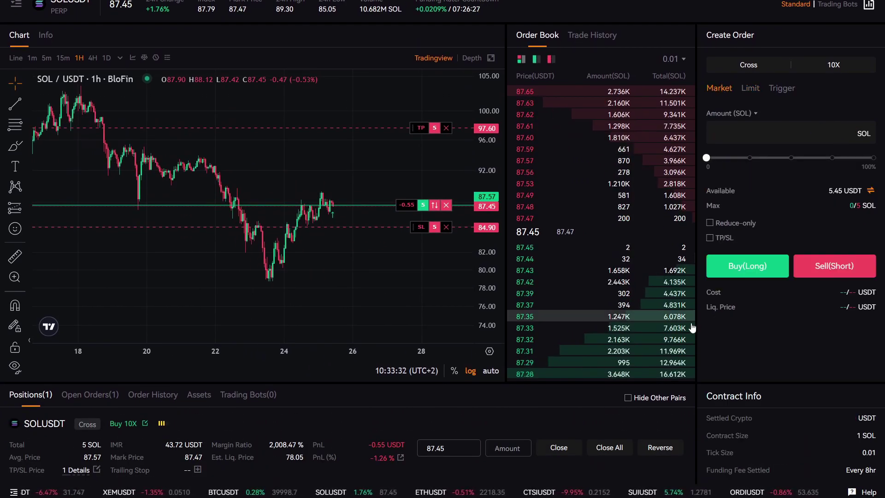
click(710, 223)
click(709, 238)
click(710, 223)
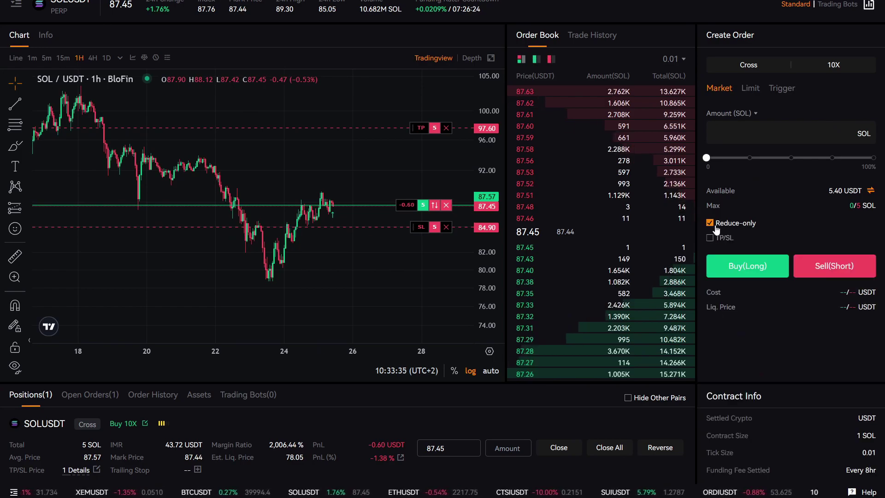
click(710, 238)
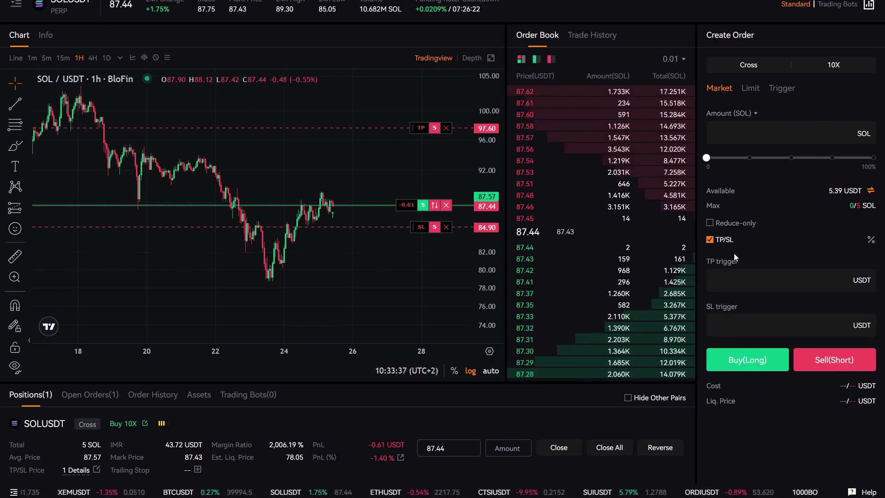